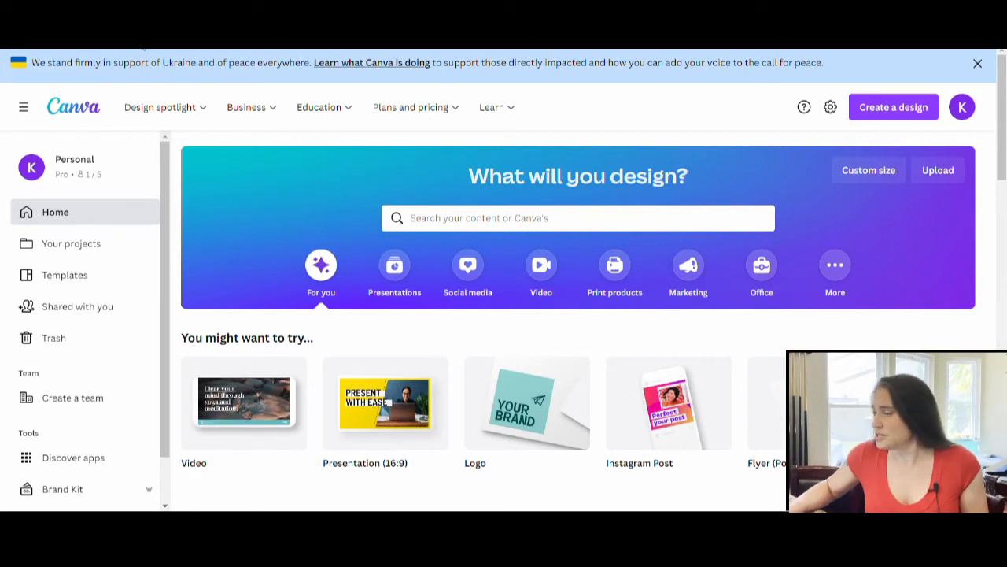
# Create a new blank design with a custom size of 4500 × 5400 px
pyautogui.click(876, 117)
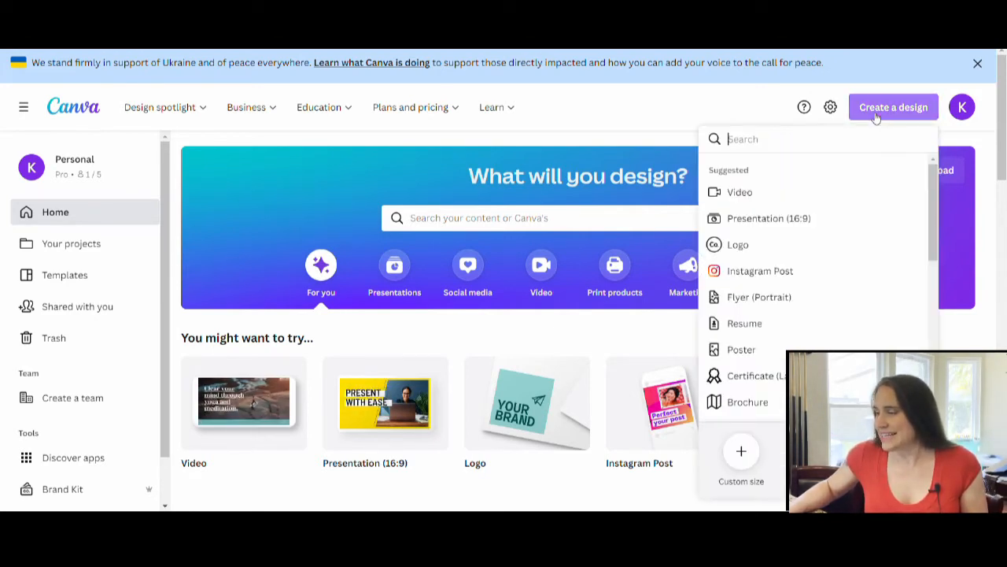
pyautogui.click(744, 446)
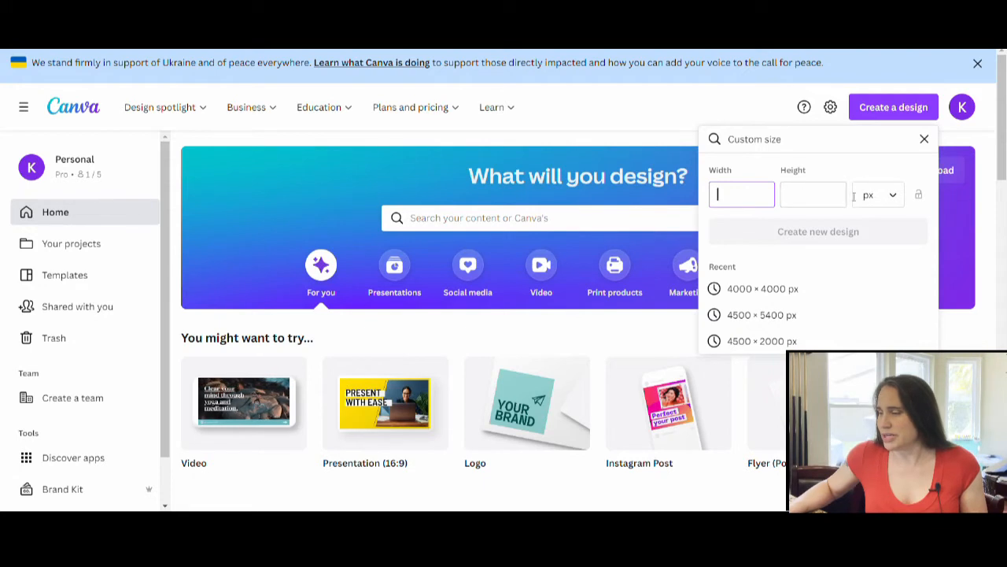
pyautogui.click(894, 200)
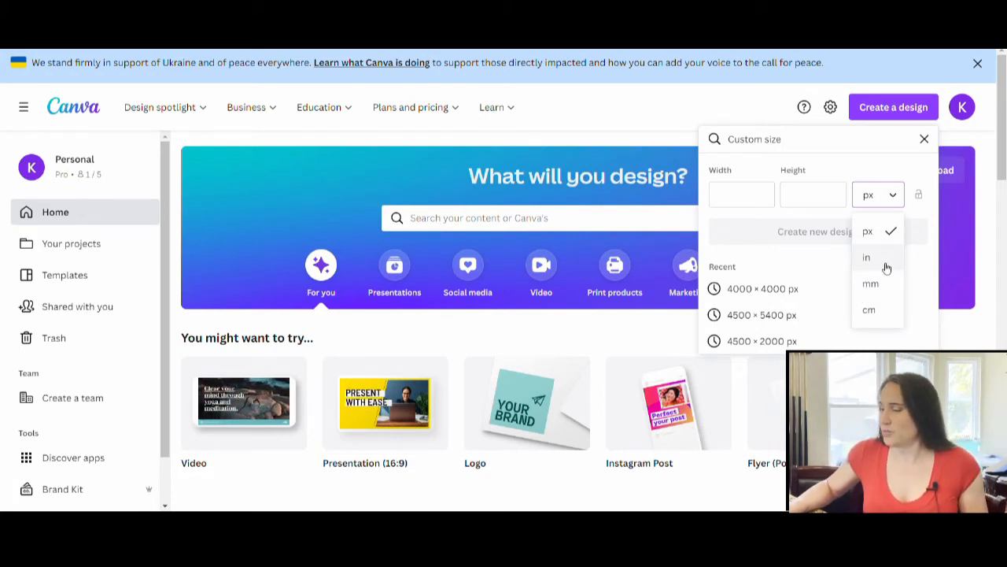
pyautogui.click(744, 196)
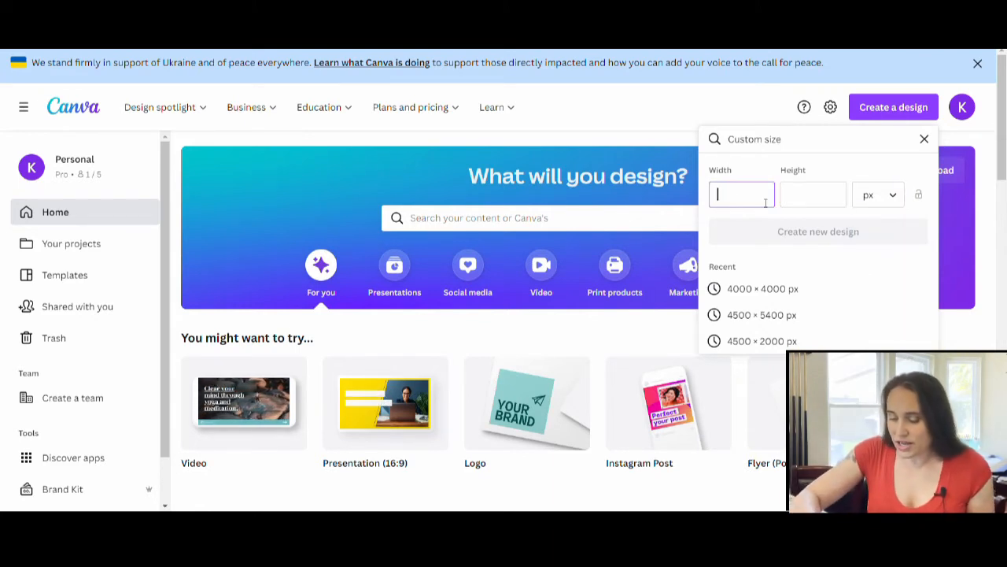
pyautogui.write('4500')
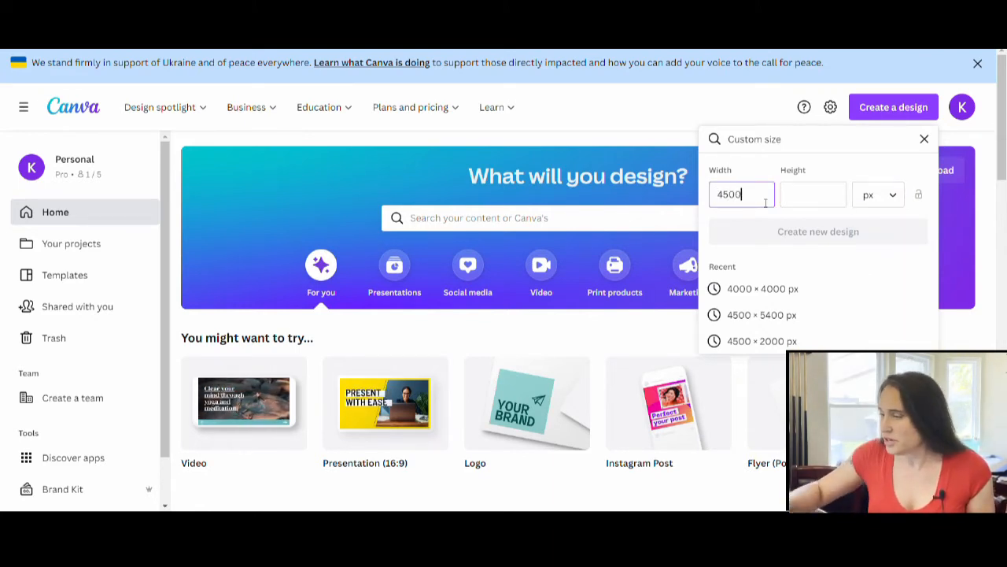
pyautogui.click(812, 209)
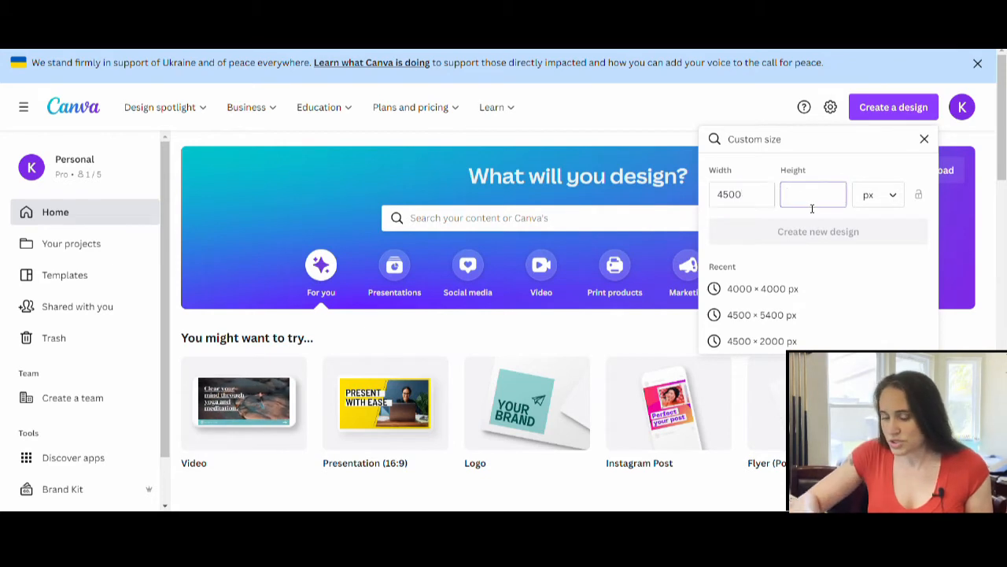
pyautogui.write('5400')
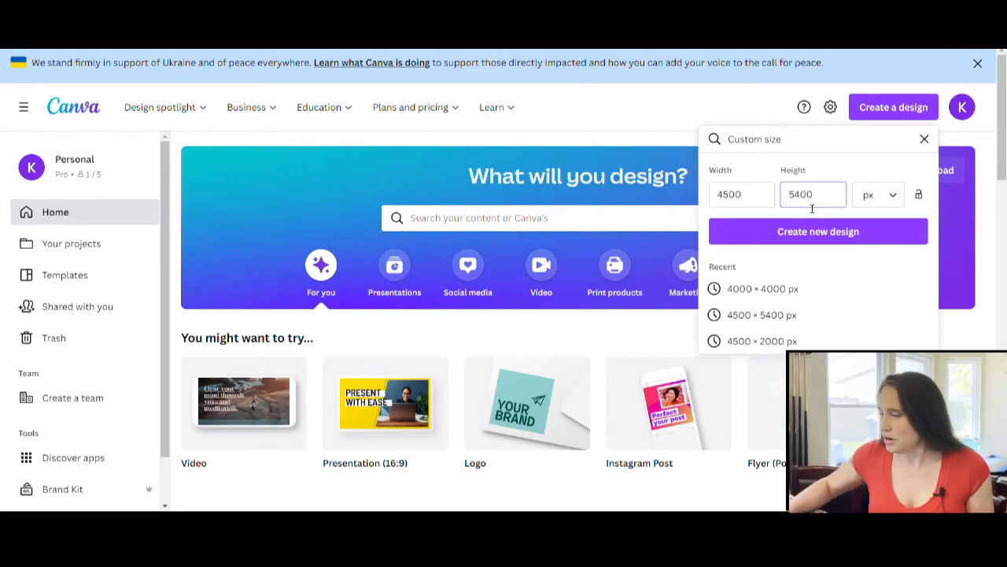
pyautogui.click(785, 239)
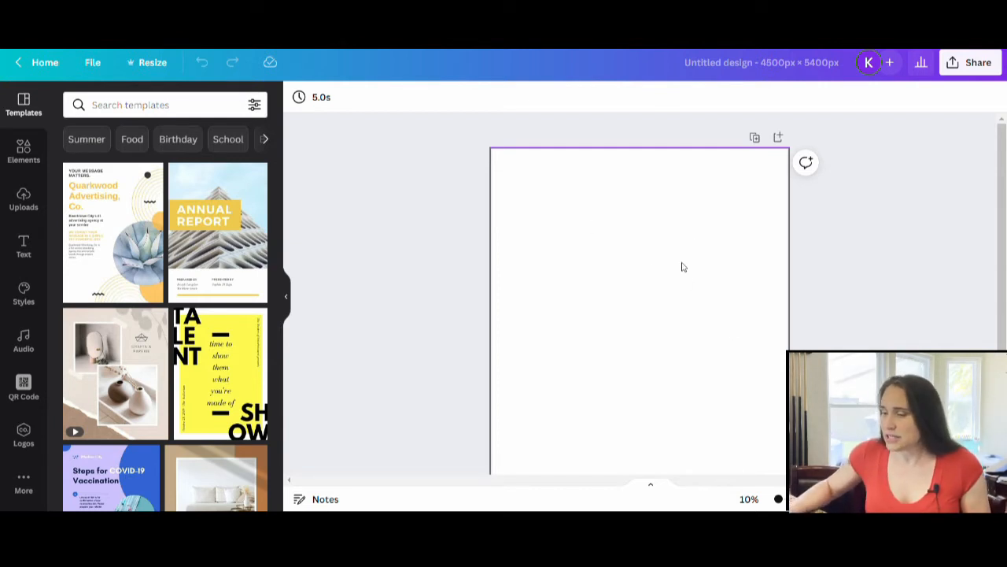
pyautogui.click(608, 261)
pyautogui.scroll(-1, 646, 287)
pyautogui.scroll(1, 646, 288)
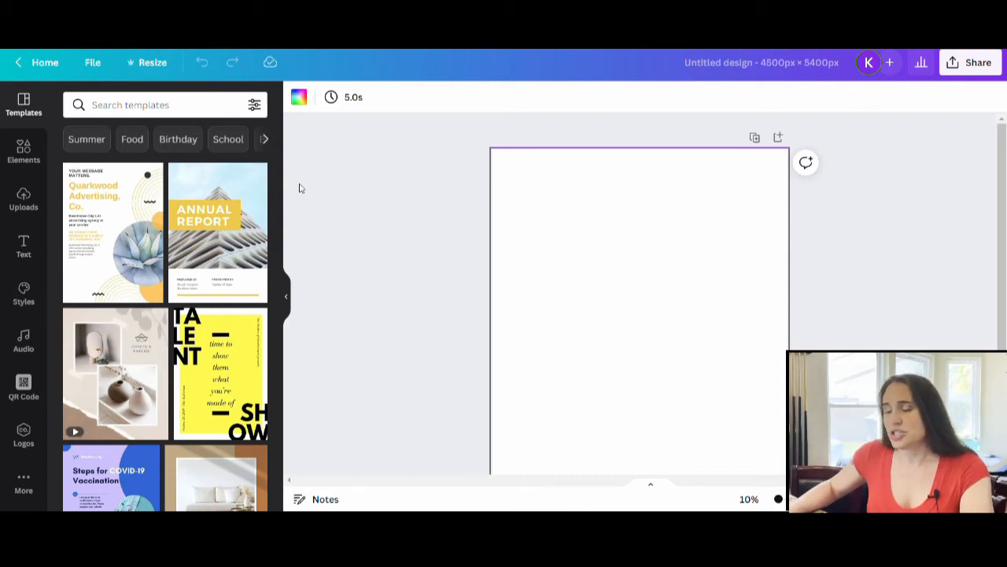
# Search the design elements for "patriotic" and limit the results to graphics
pyautogui.click(24, 150)
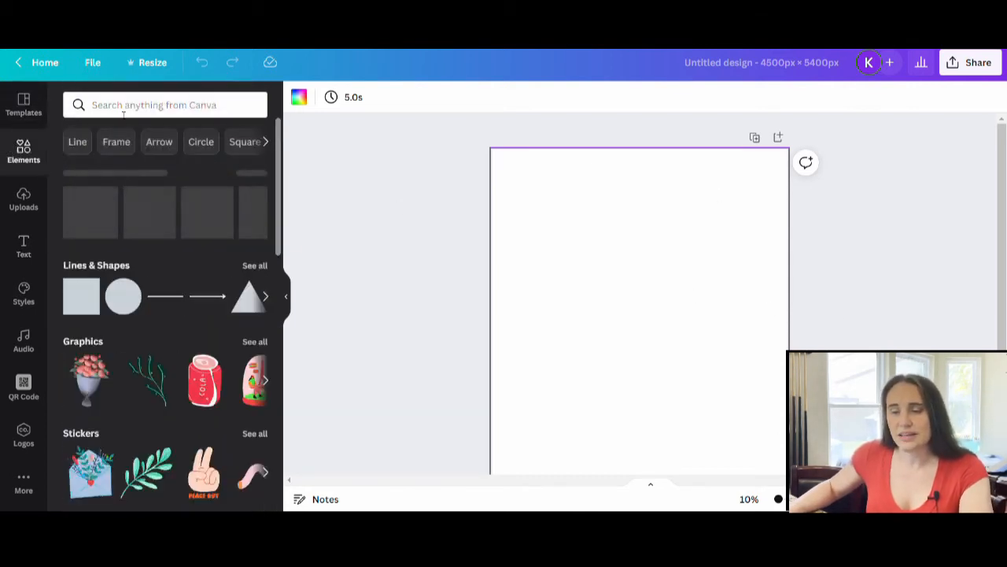
pyautogui.click(134, 104)
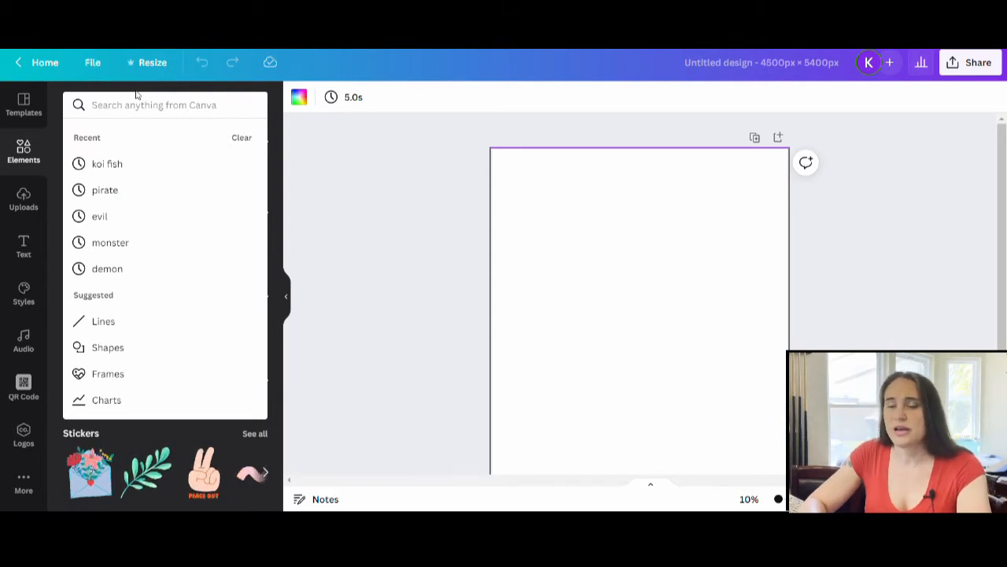
pyautogui.write('p')
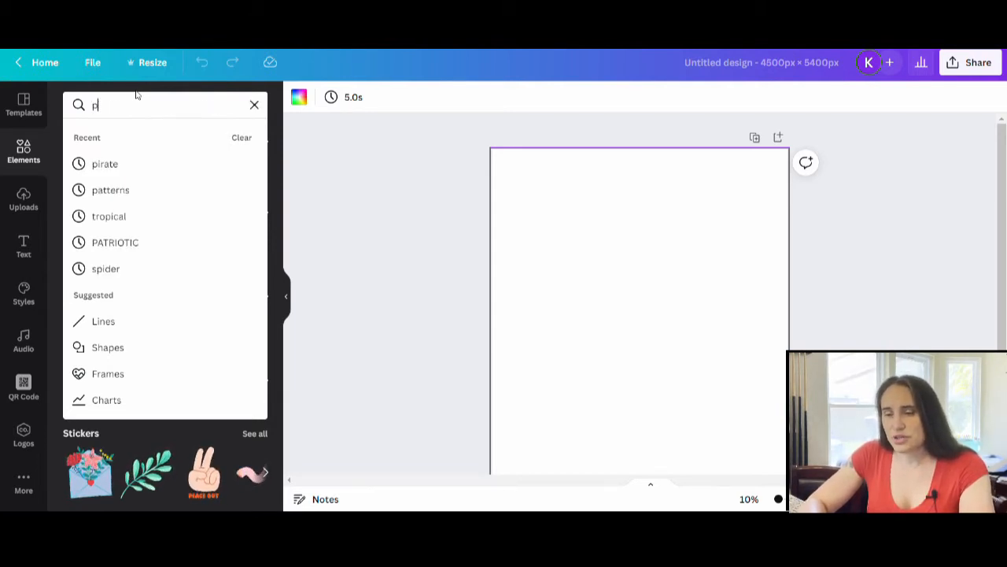
pyautogui.write('atriotic')
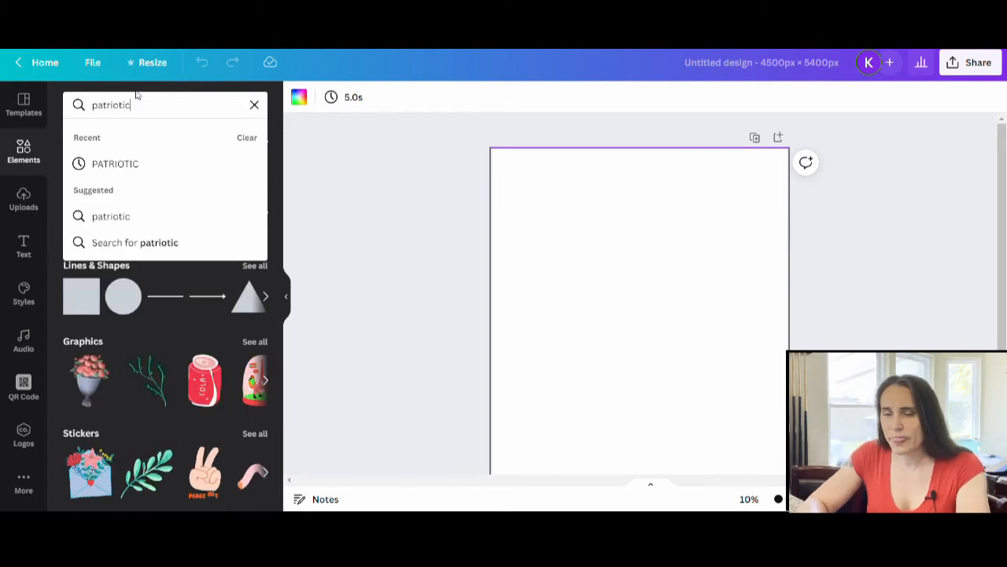
pyautogui.press('Return')
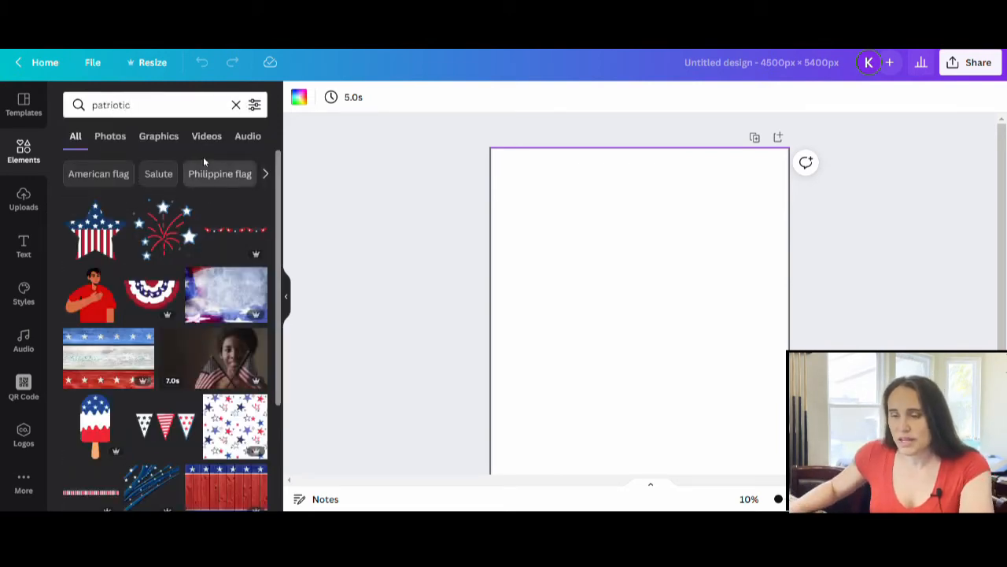
pyautogui.click(159, 137)
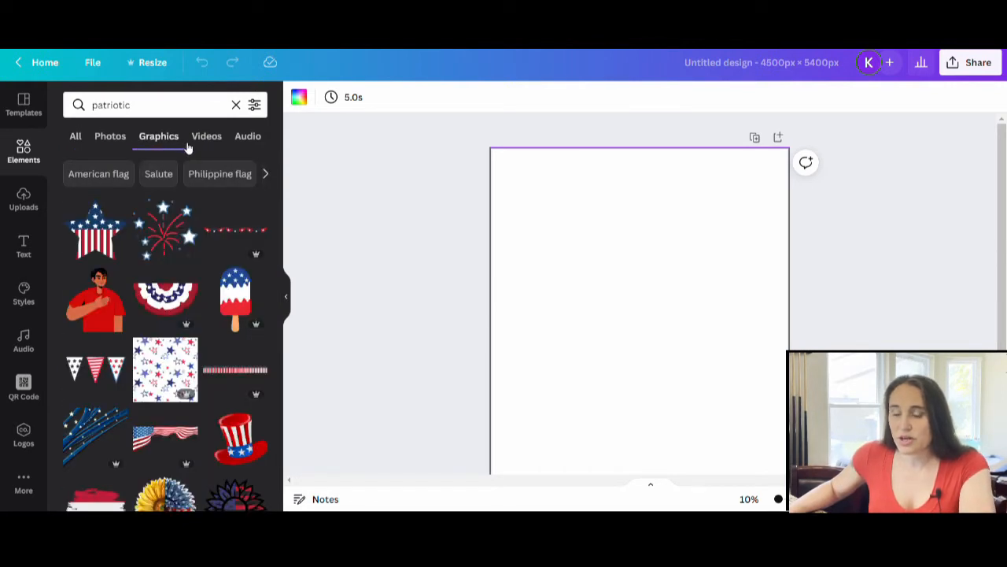
# Add the star graphic with red and white striped rays and a blue star-patterned centre to the page
pyautogui.scroll(-4, 197, 236)
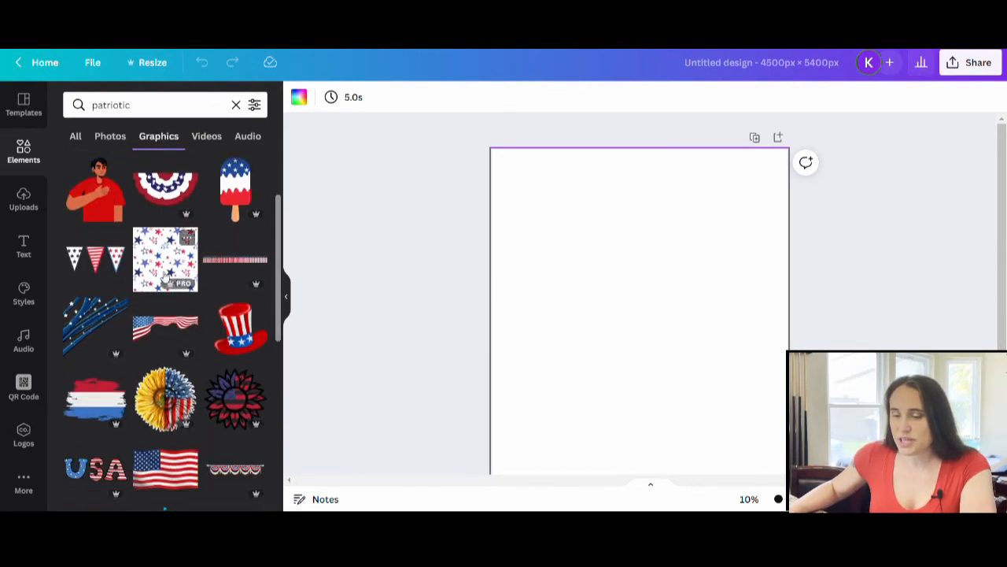
pyautogui.scroll(-3, 129, 236)
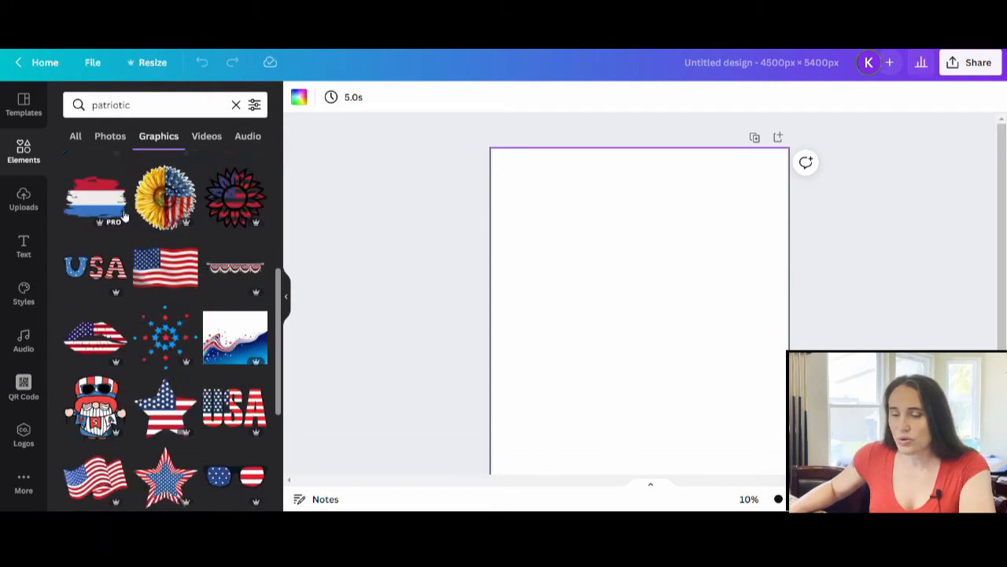
pyautogui.scroll(-2, 89, 251)
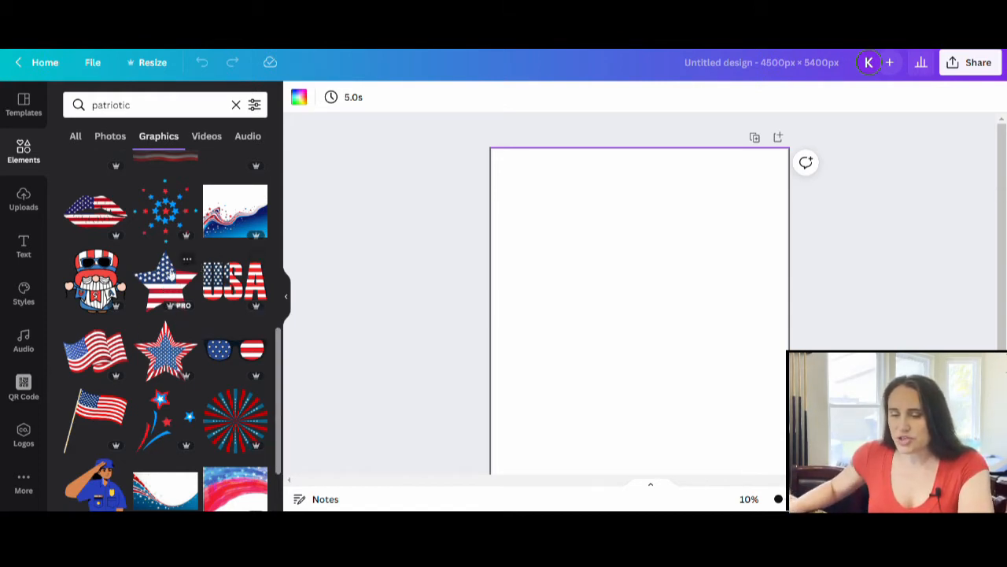
pyautogui.scroll(-1, 170, 330)
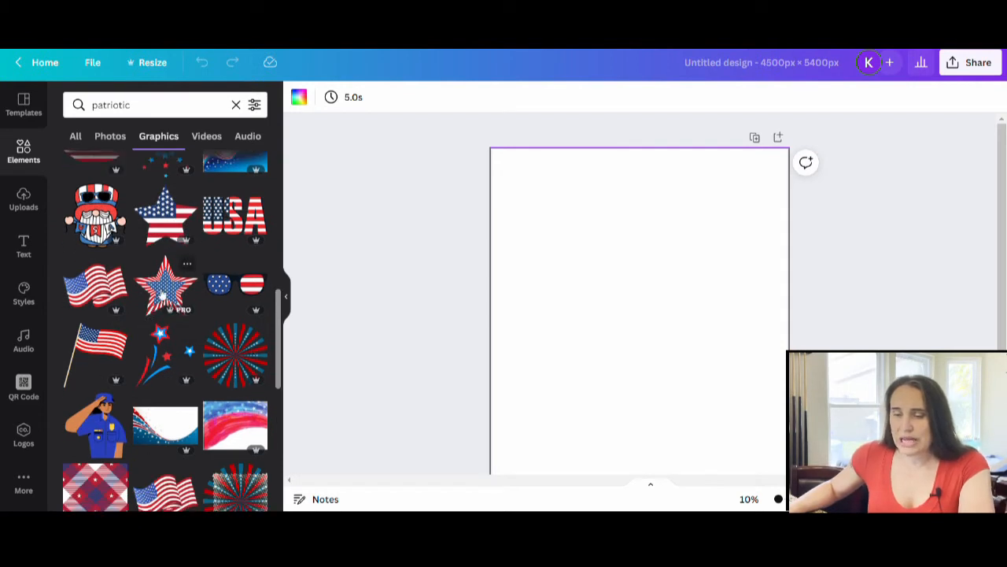
pyautogui.click(163, 297)
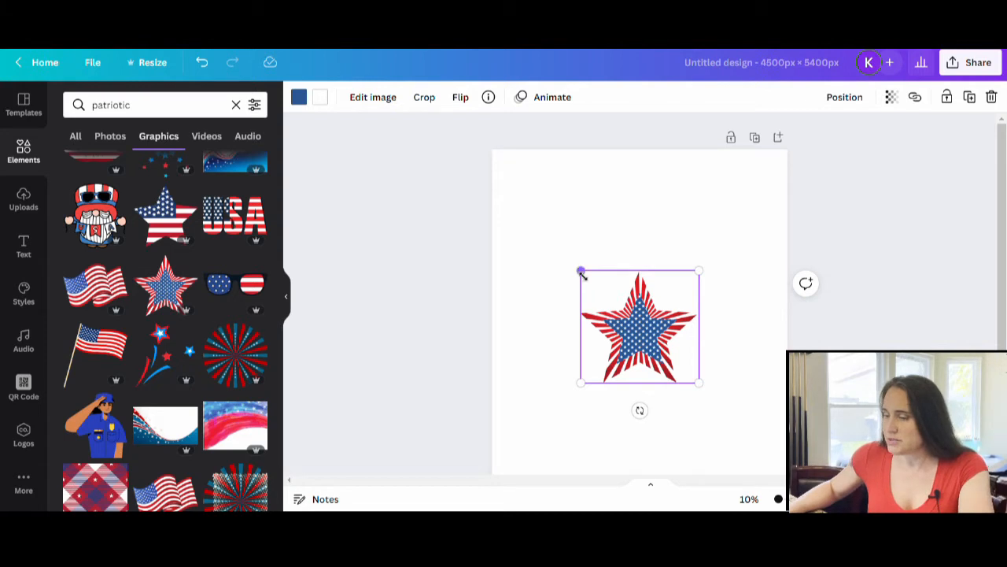
# Enlarge the star to about three quarters of the page width and centre it horizontally on the page
pyautogui.moveTo(581, 271); pyautogui.dragTo(515, 242)
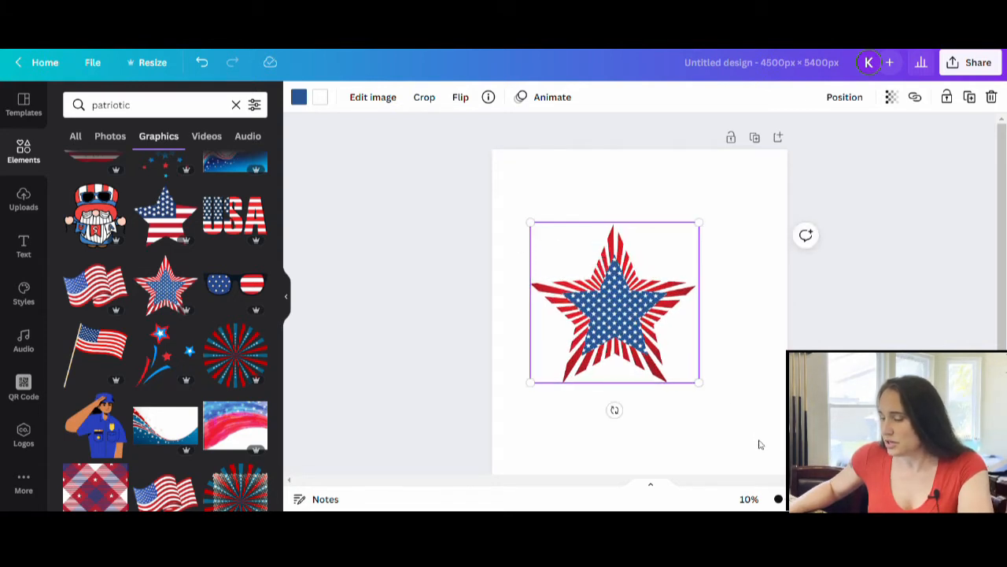
pyautogui.moveTo(704, 388); pyautogui.dragTo(749, 460)
pyautogui.moveTo(641, 355); pyautogui.dragTo(641, 351)
pyautogui.click(504, 207)
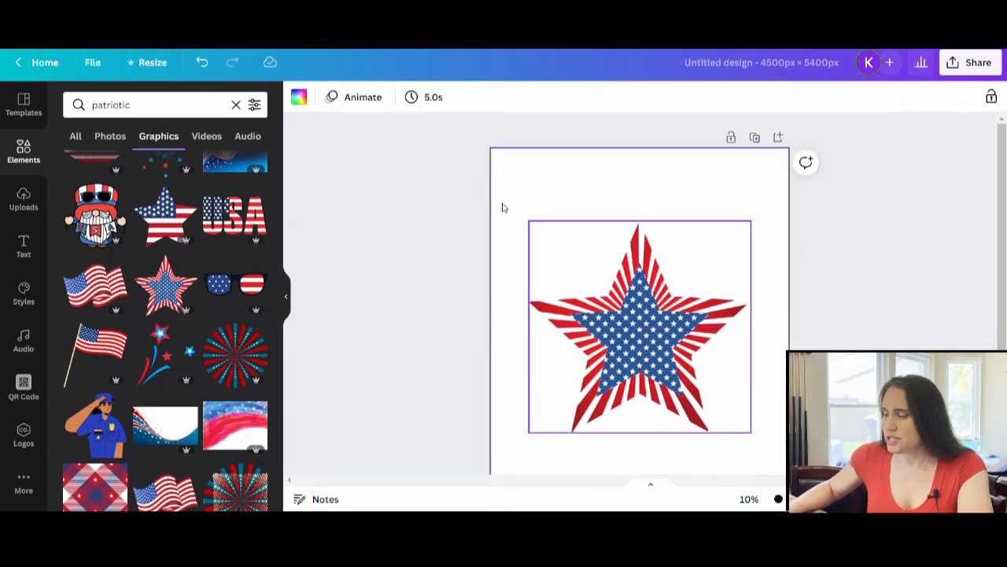
pyautogui.click(366, 338)
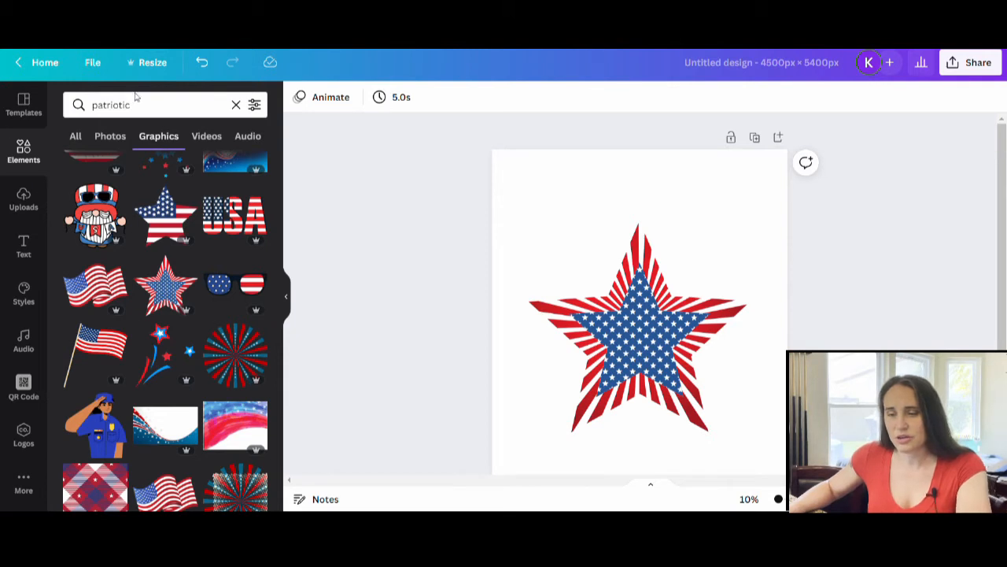
# Search the graphics for "uterus"
pyautogui.click(163, 108)
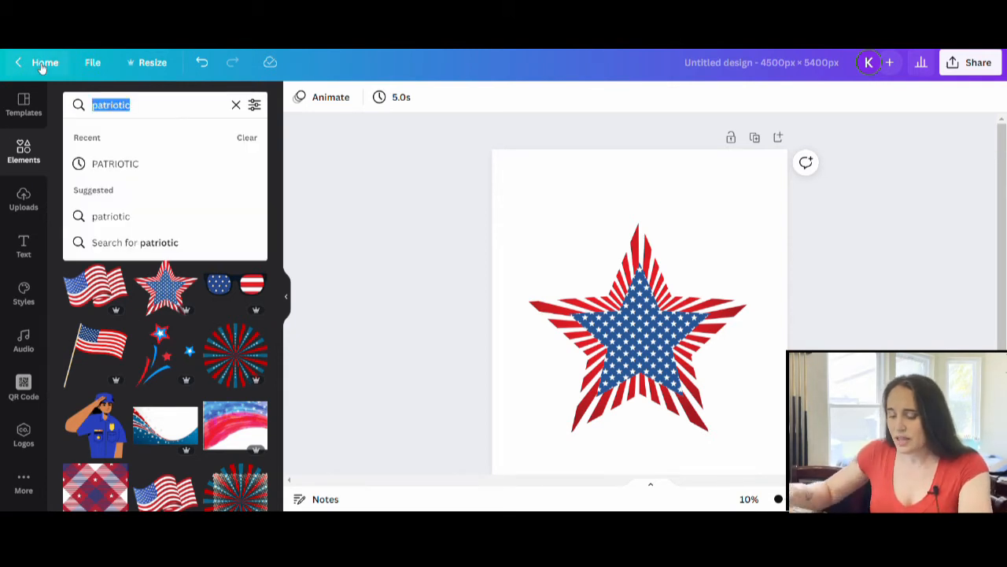
pyautogui.write('ut')
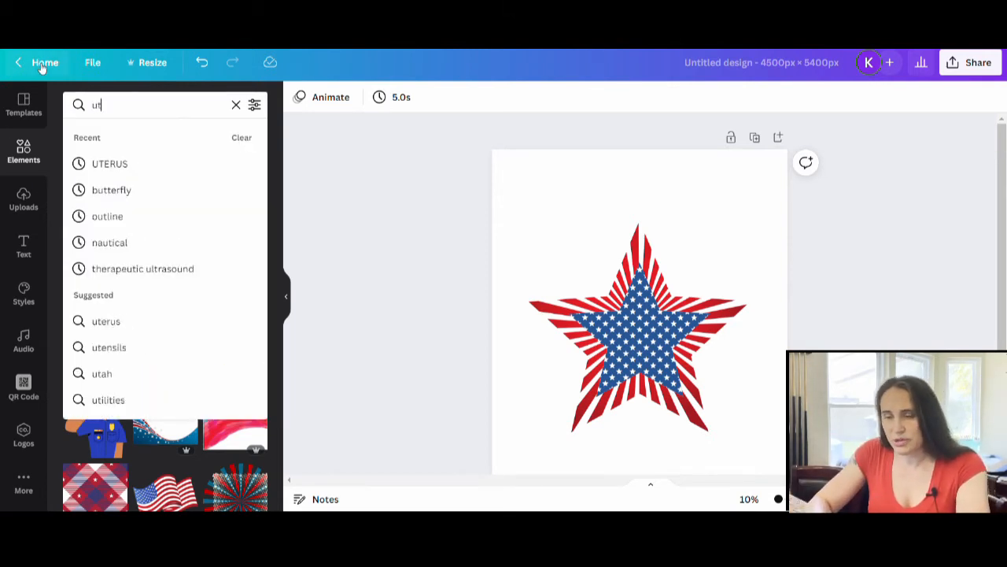
pyautogui.write('erus')
pyautogui.press('Return')
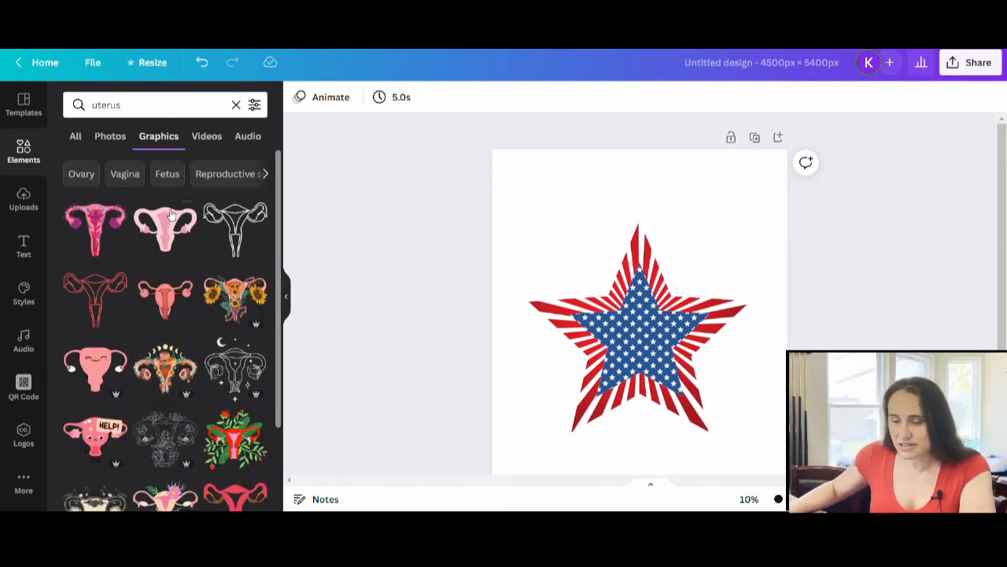
# Add the plain light-pink uterus graphic with the darker pink centre on top of the star
pyautogui.scroll(-3, 167, 214)
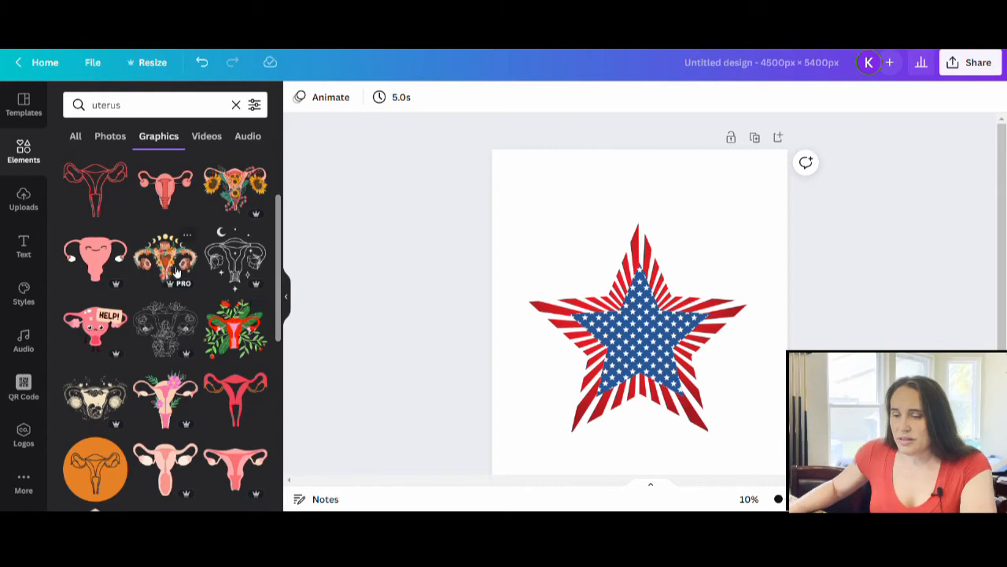
pyautogui.scroll(-5, 149, 193)
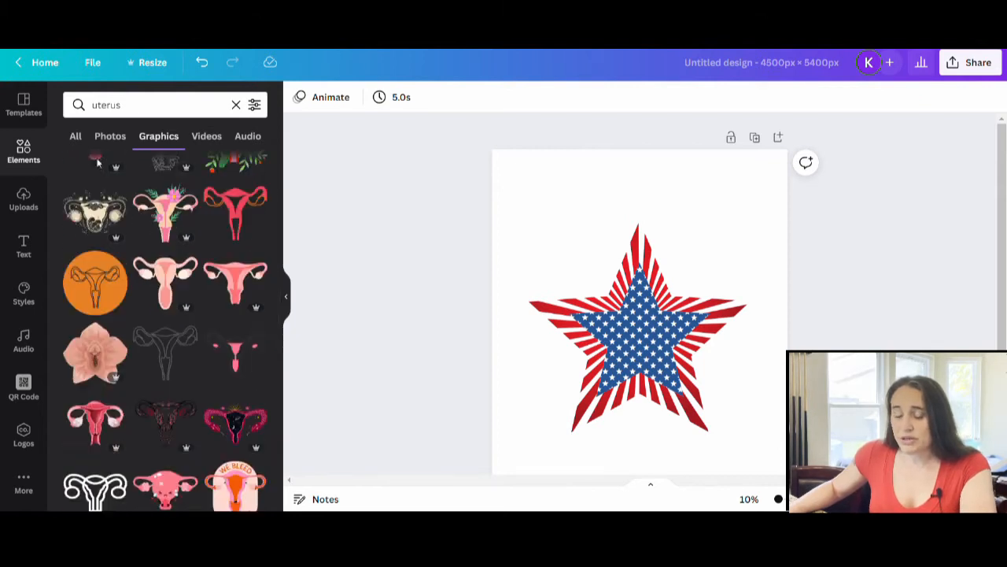
pyautogui.scroll(-3, 175, 292)
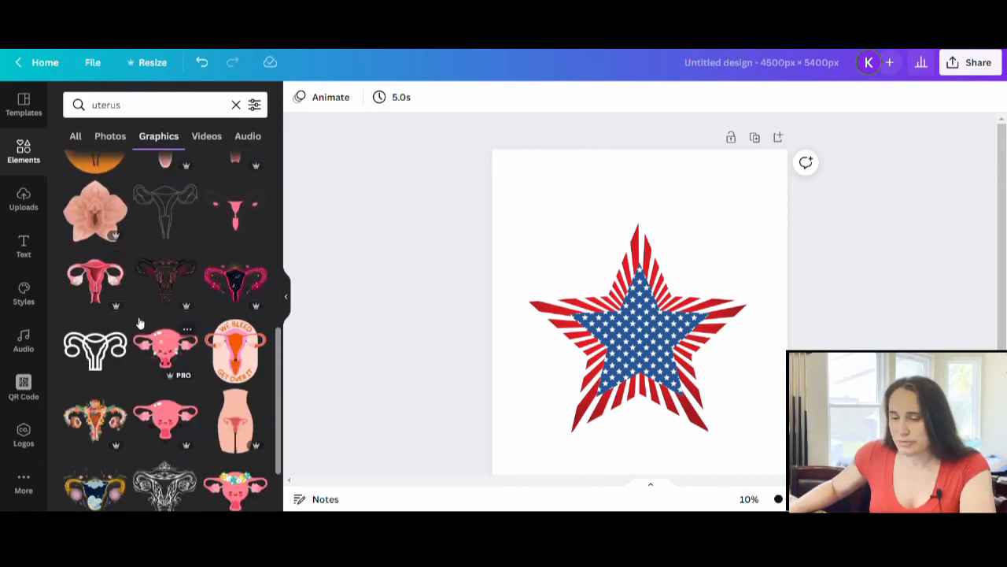
pyautogui.scroll(-2, 164, 379)
pyautogui.scroll(-5, 149, 366)
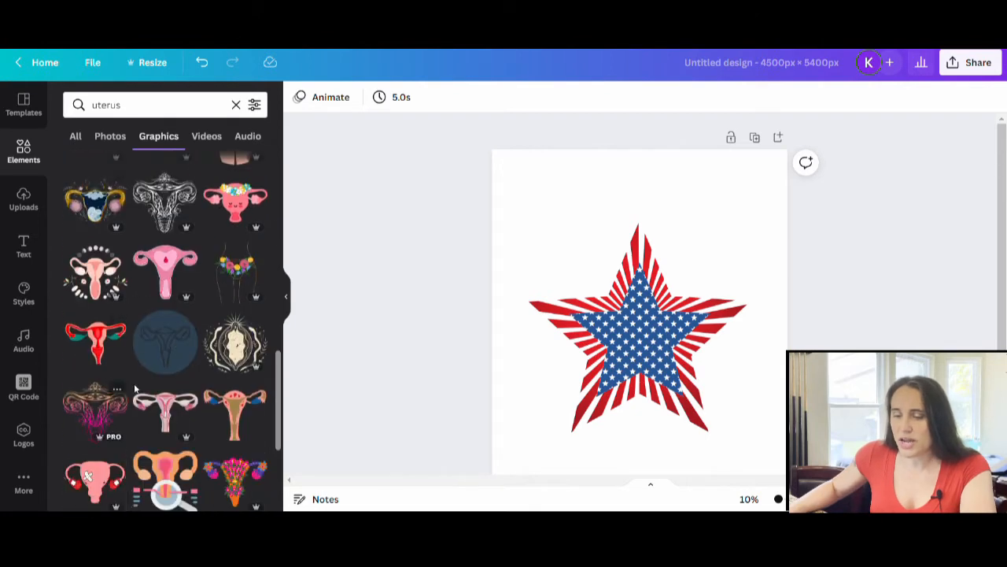
pyautogui.scroll(-5, 133, 330)
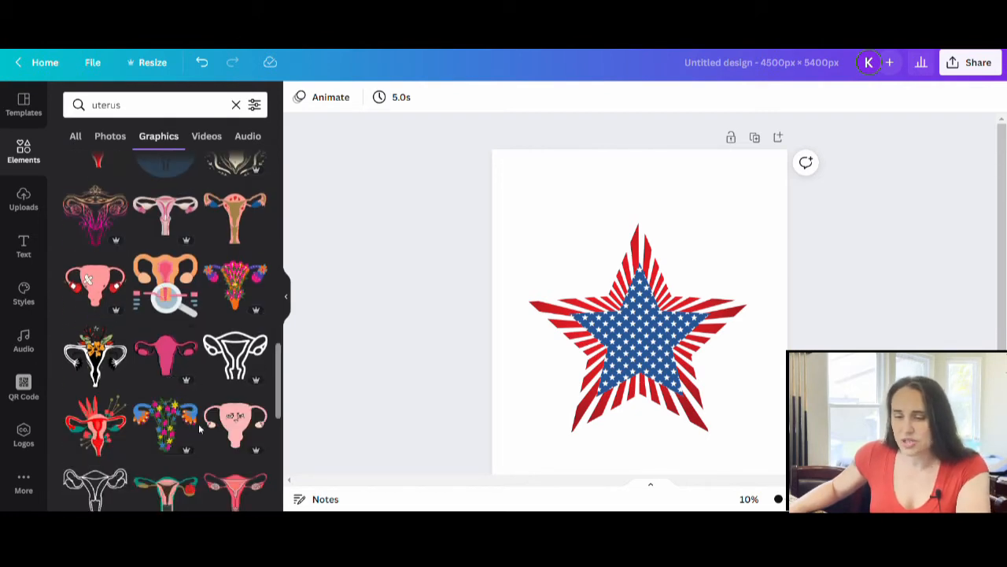
pyautogui.scroll(-6, 198, 423)
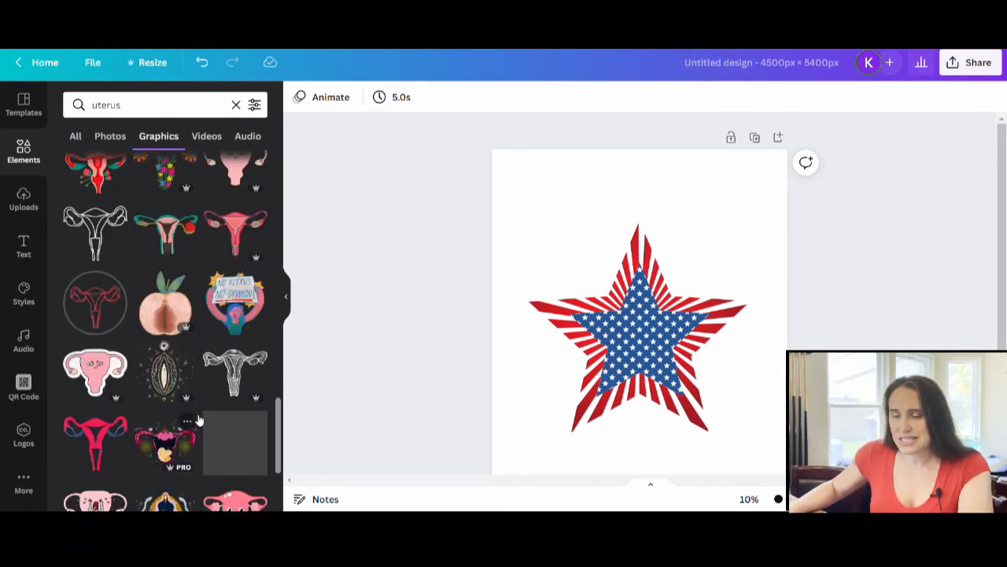
pyautogui.scroll(3, 198, 421)
pyautogui.scroll(6, 197, 413)
pyautogui.scroll(4, 193, 387)
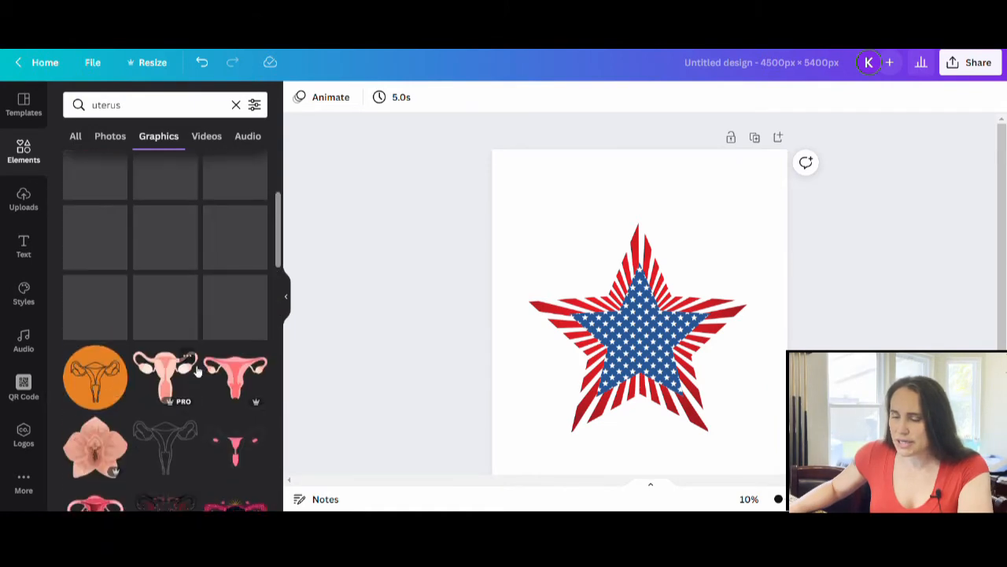
pyautogui.scroll(3, 201, 354)
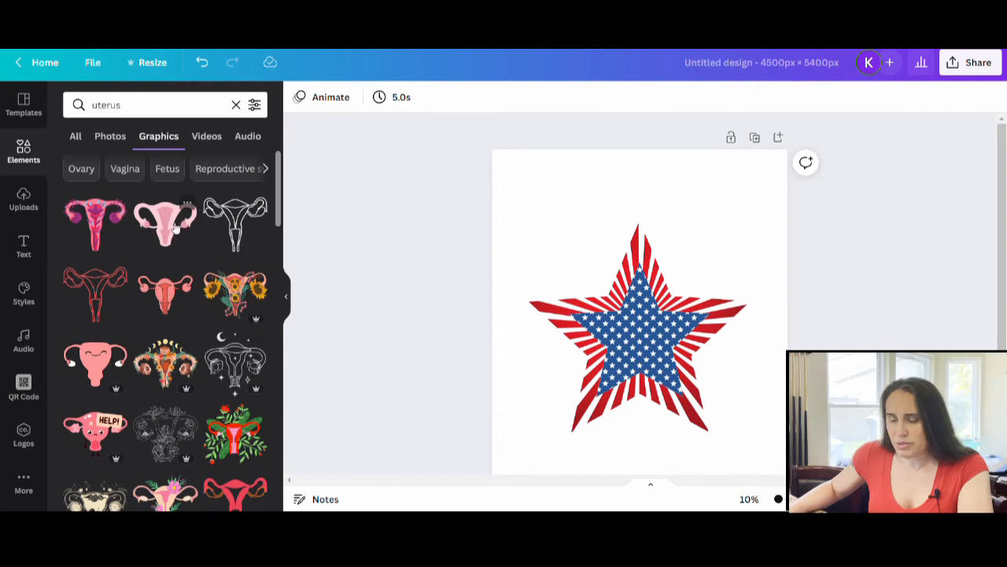
pyautogui.click(175, 227)
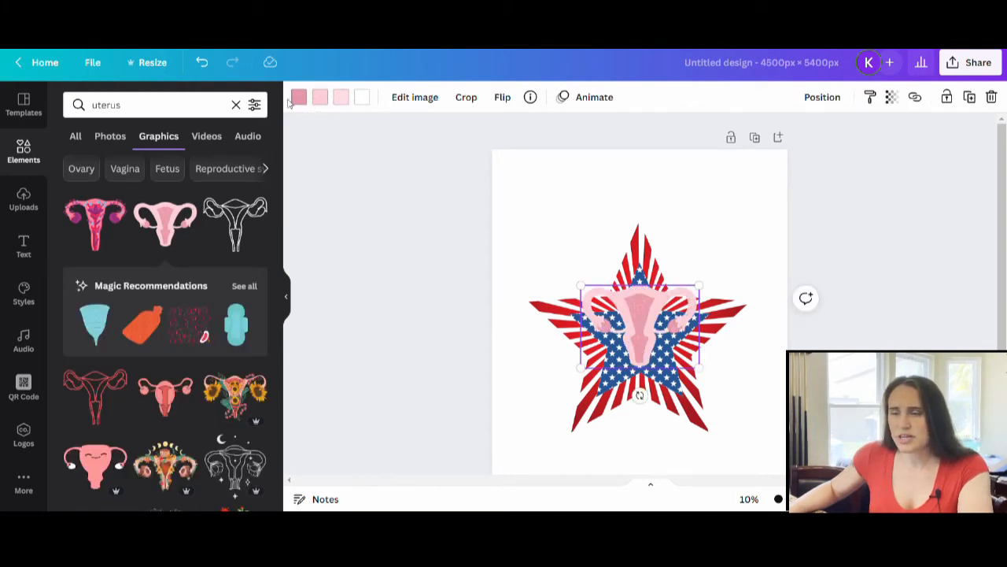
# Shrink the uterus graphic so that it fits inside the blue star-patterned centre of the star
pyautogui.click(377, 351)
pyautogui.click(649, 324)
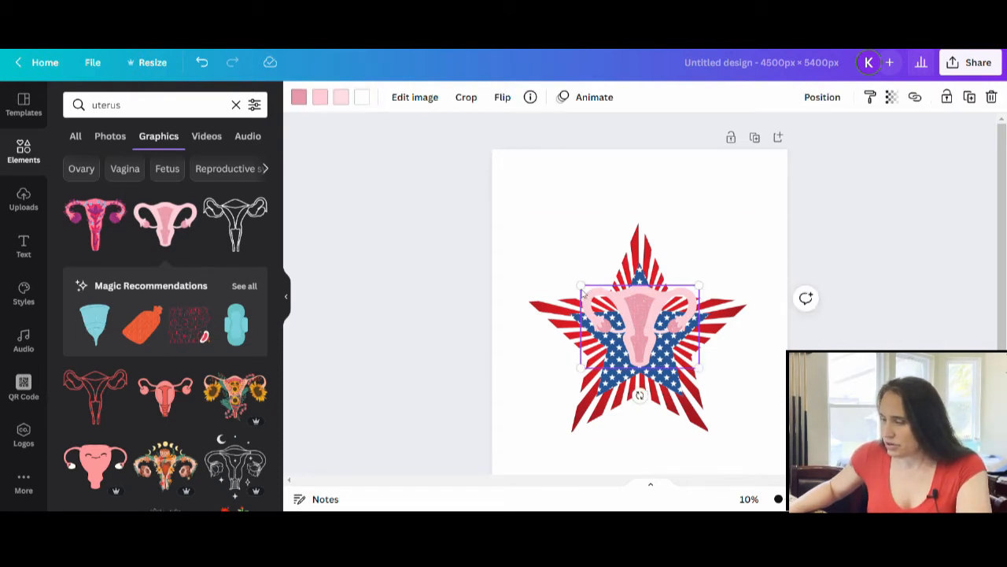
pyautogui.moveTo(581, 288); pyautogui.dragTo(650, 337)
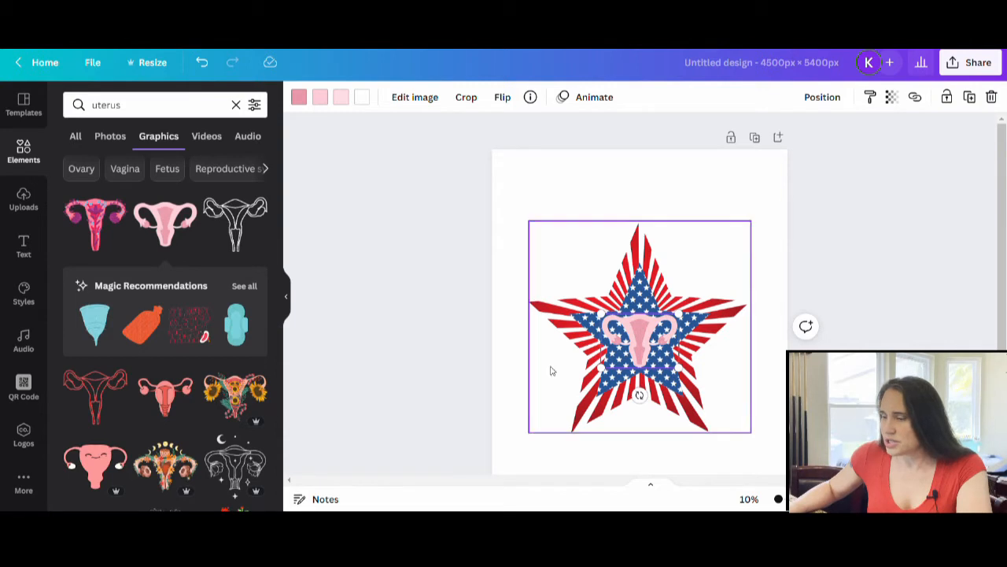
# Recolour the uterus graphic's dark-pink centre white and its pink outline red #CF1C22, sampled from the star's striped rays
pyautogui.click(300, 98)
pyautogui.click(252, 167)
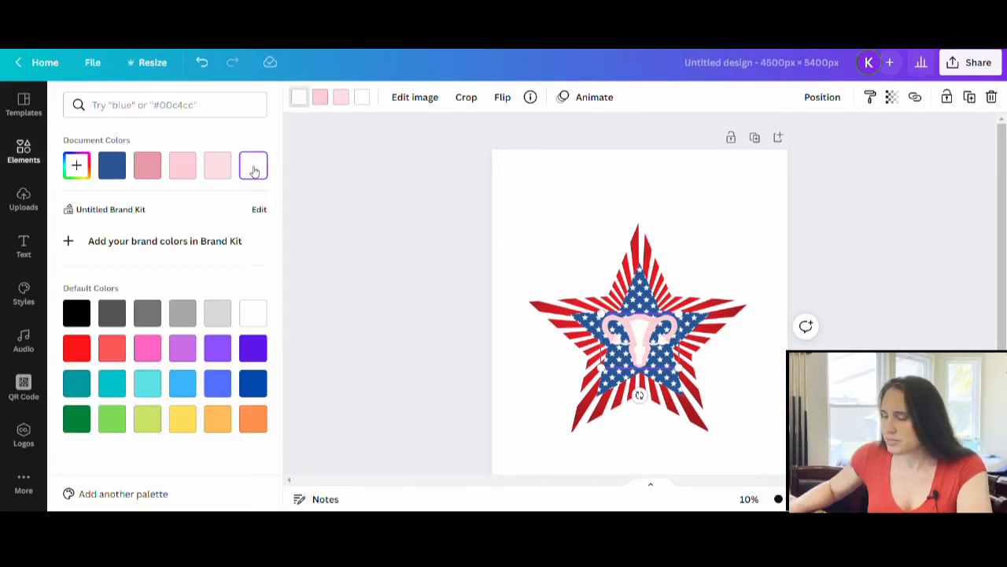
pyautogui.click(319, 97)
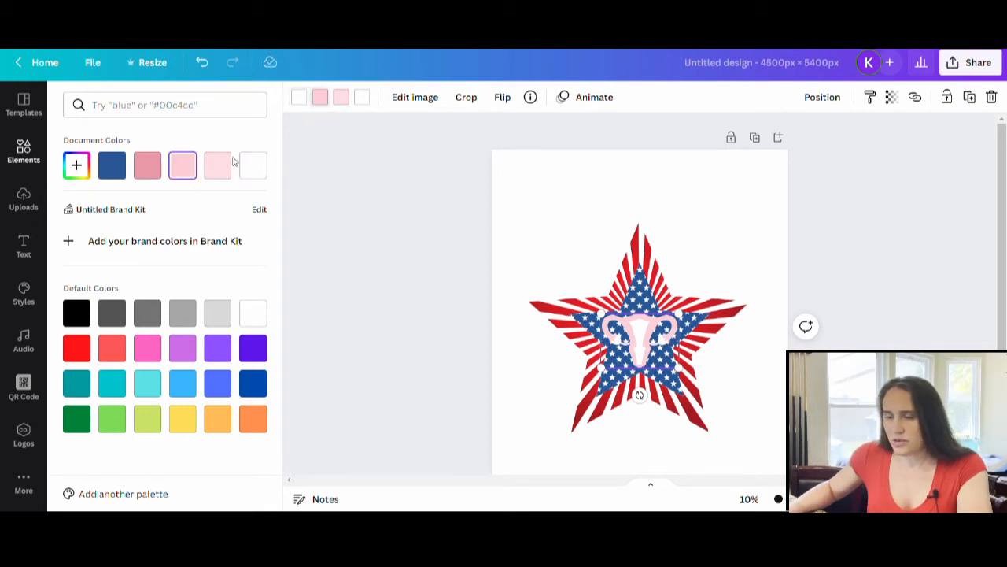
pyautogui.click(78, 356)
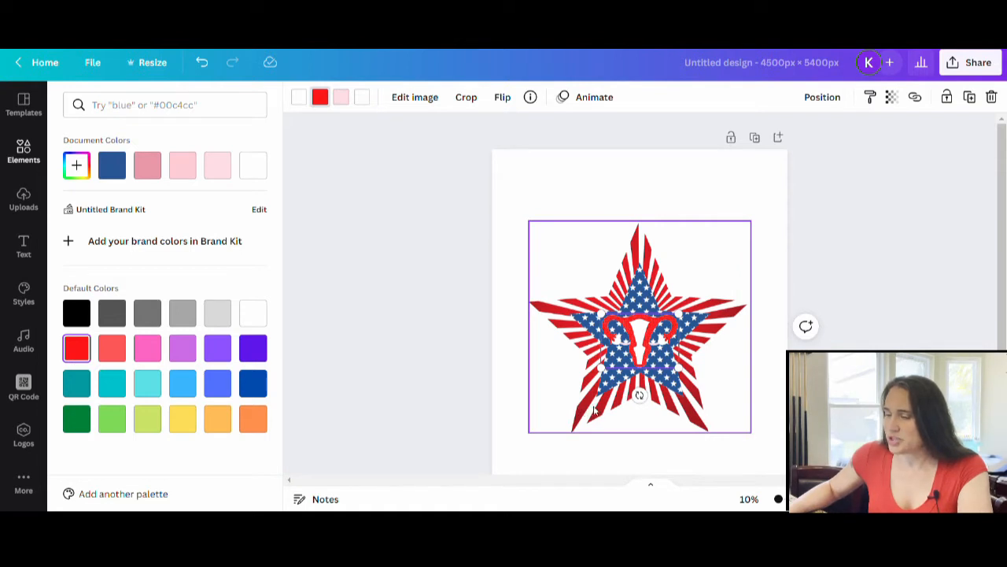
pyautogui.click(76, 169)
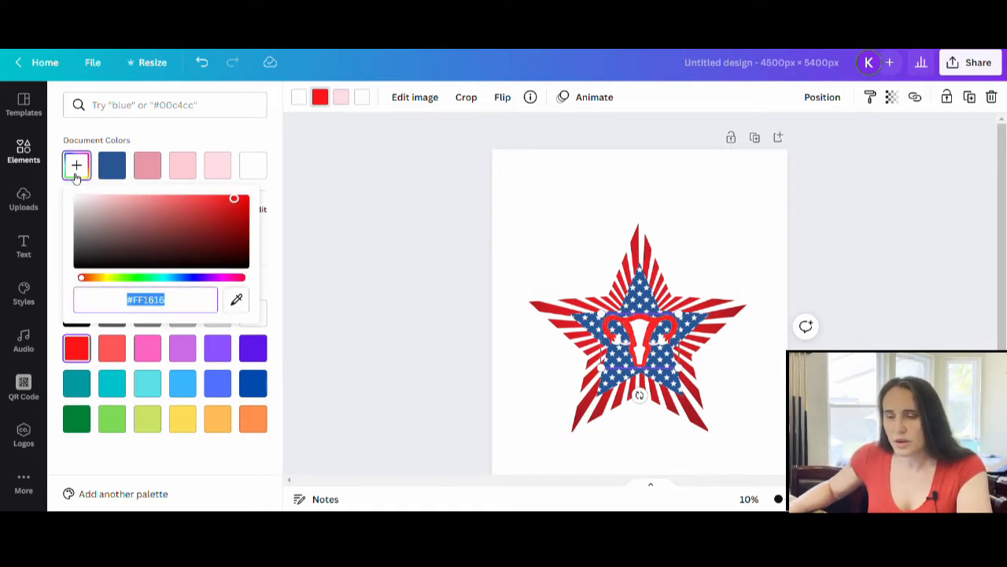
pyautogui.click(238, 301)
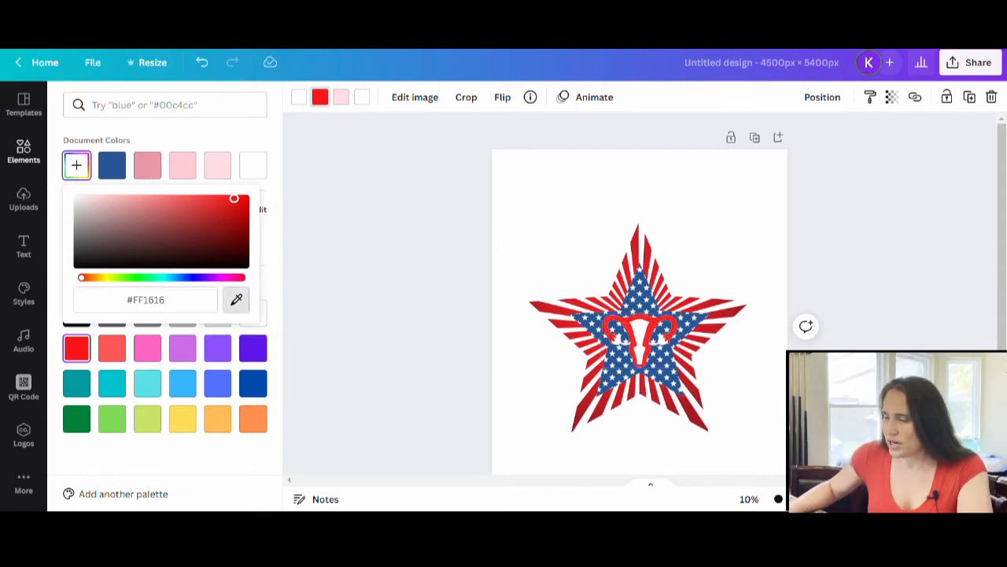
pyautogui.click(556, 317)
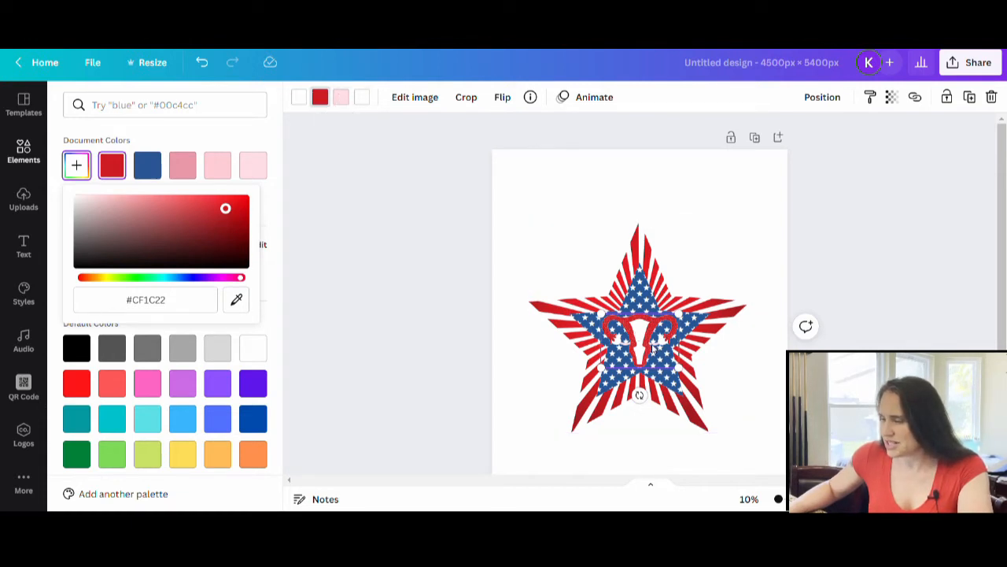
# Recolour the palest pink part of the uterus graphic white and deselect the graphic
pyautogui.click(341, 97)
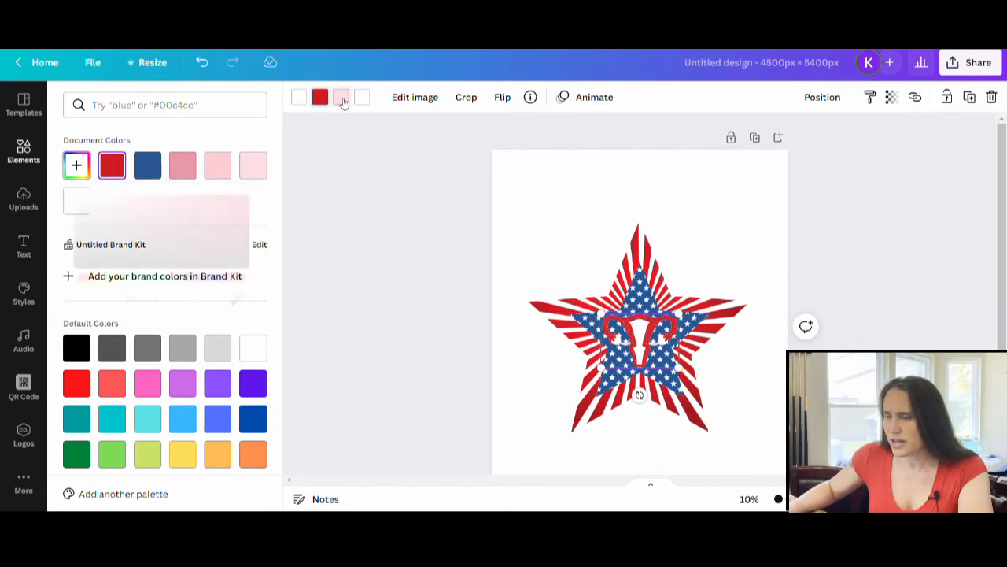
pyautogui.click(79, 202)
pyautogui.click(439, 303)
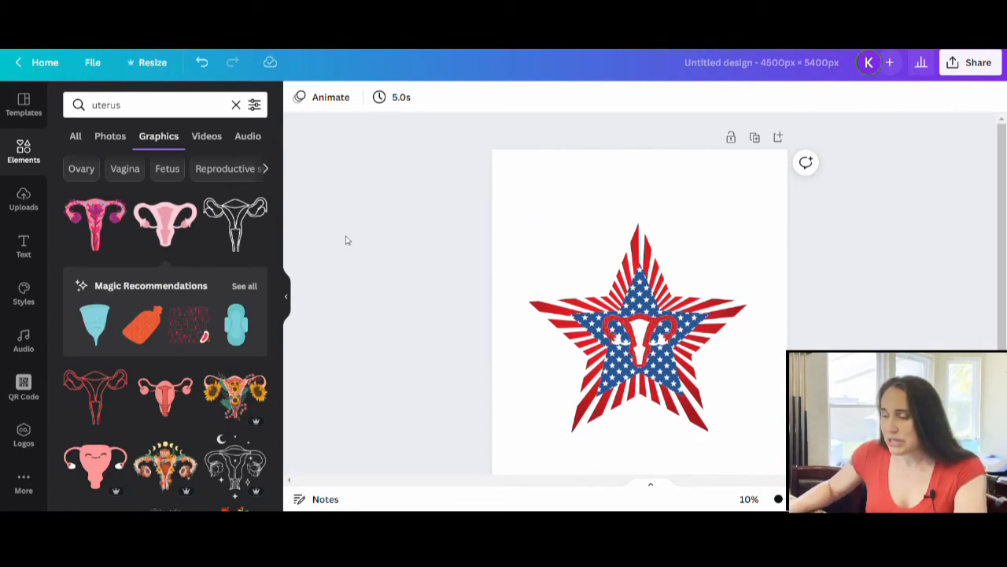
# Add the text "STARS AND STRIPES" and place it above the star, near the top of the page
pyautogui.press('t')
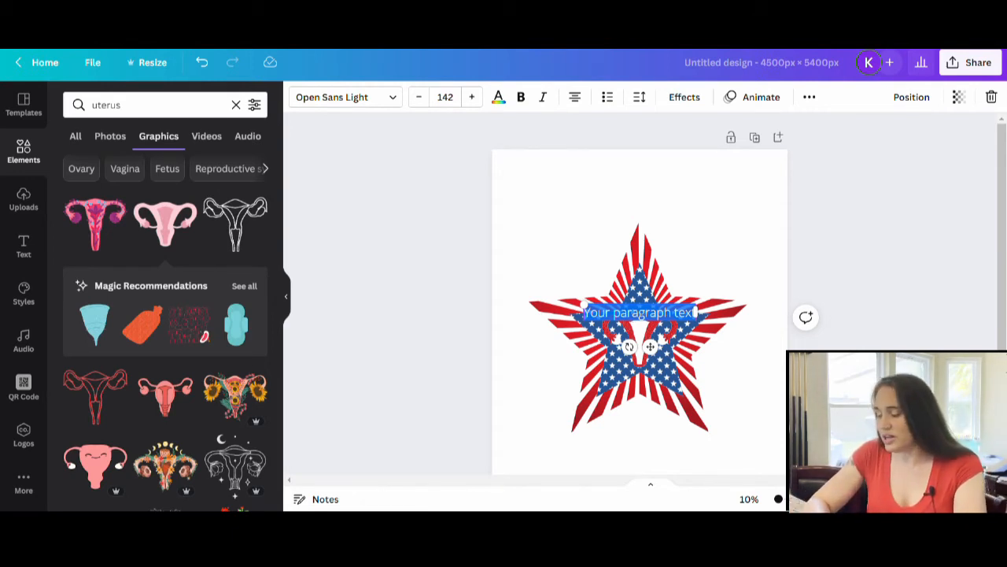
pyautogui.press('BackSpace')
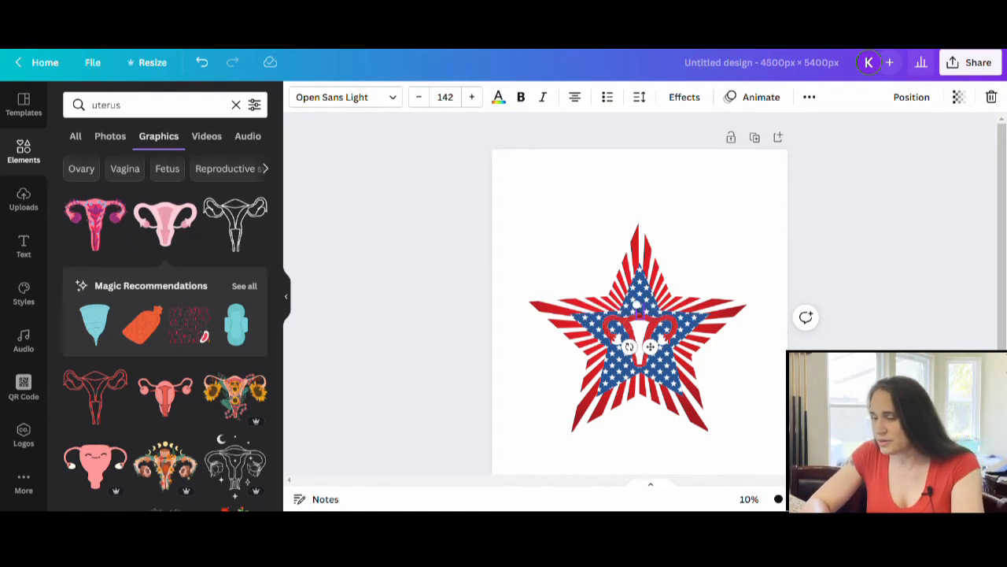
pyautogui.write('MY BODY MY CHOICE')
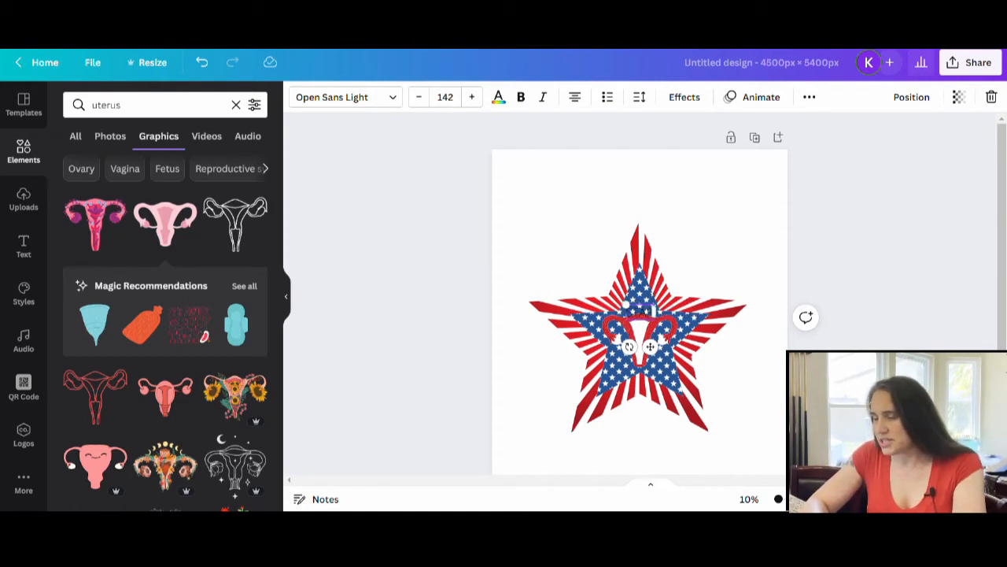
pyautogui.write('CARE AND SUPPORT')
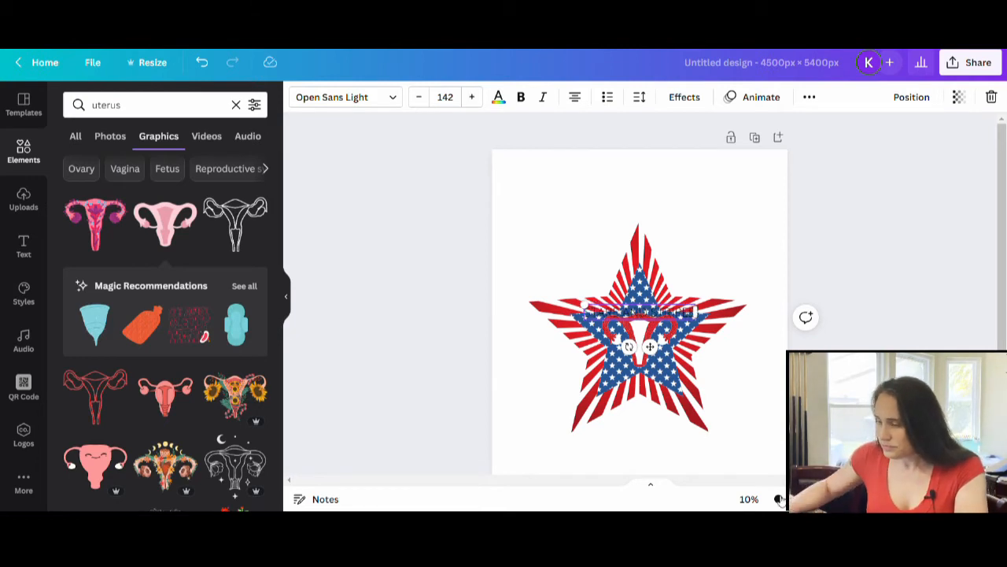
pyautogui.click(532, 407)
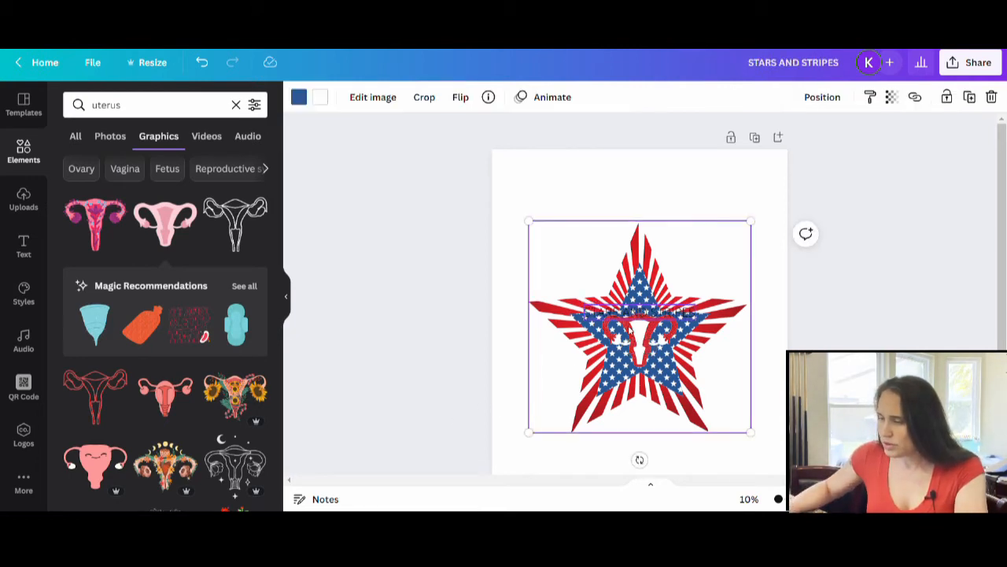
pyautogui.moveTo(636, 317); pyautogui.dragTo(660, 195)
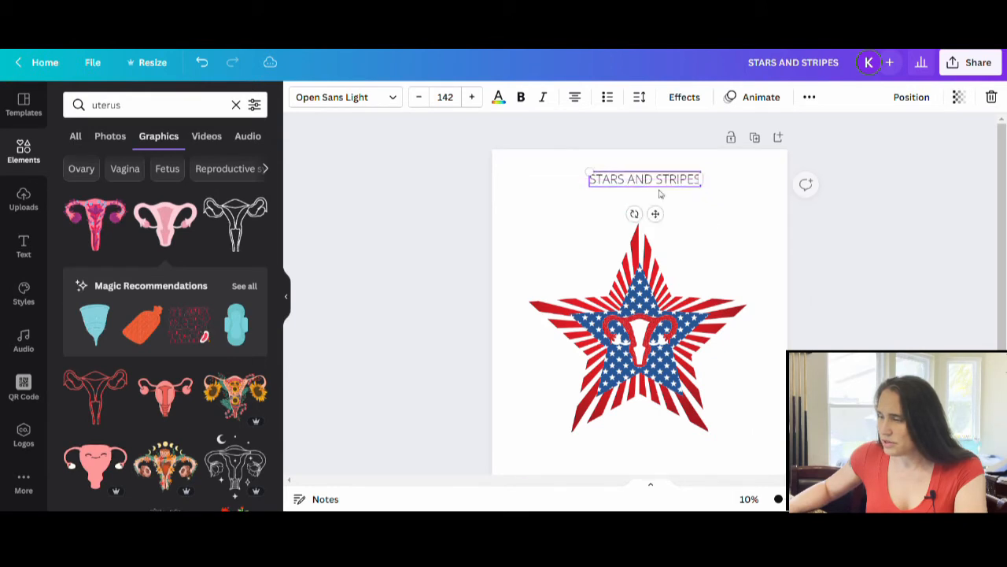
pyautogui.click(711, 218)
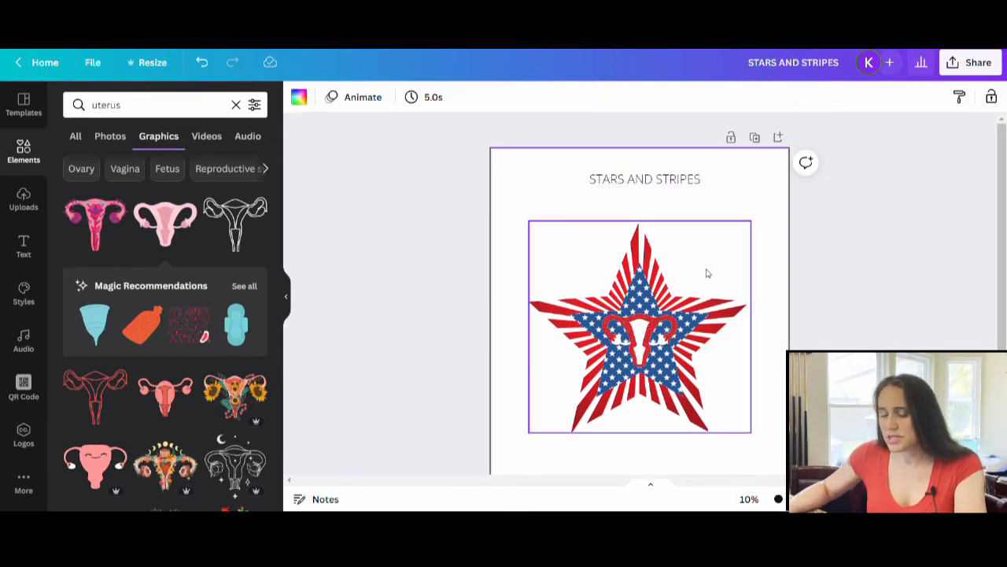
# Add the text "AND REPRODUCTIVE RIGHTS" and place it centred just below the star
pyautogui.press('t')
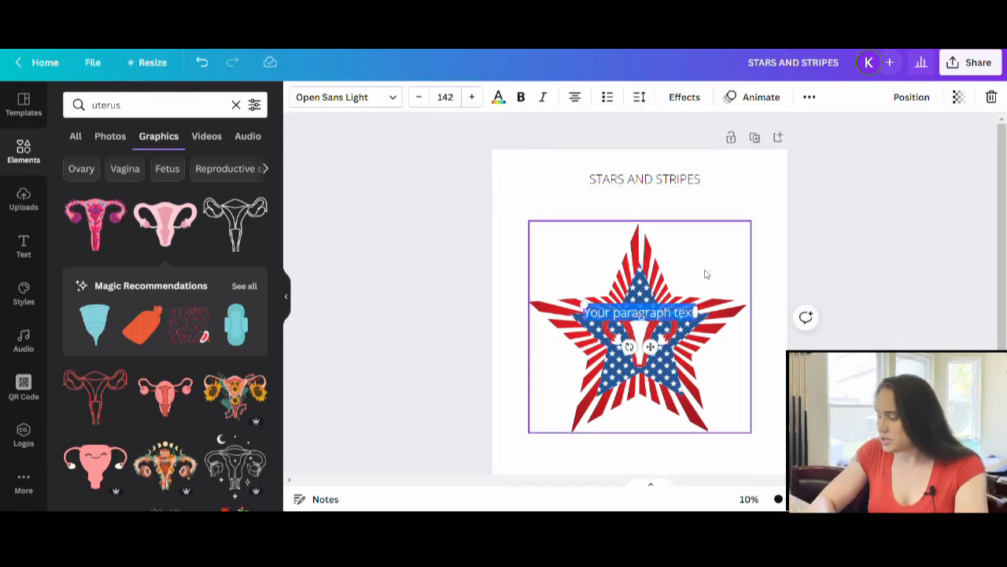
pyautogui.press('BackSpace')
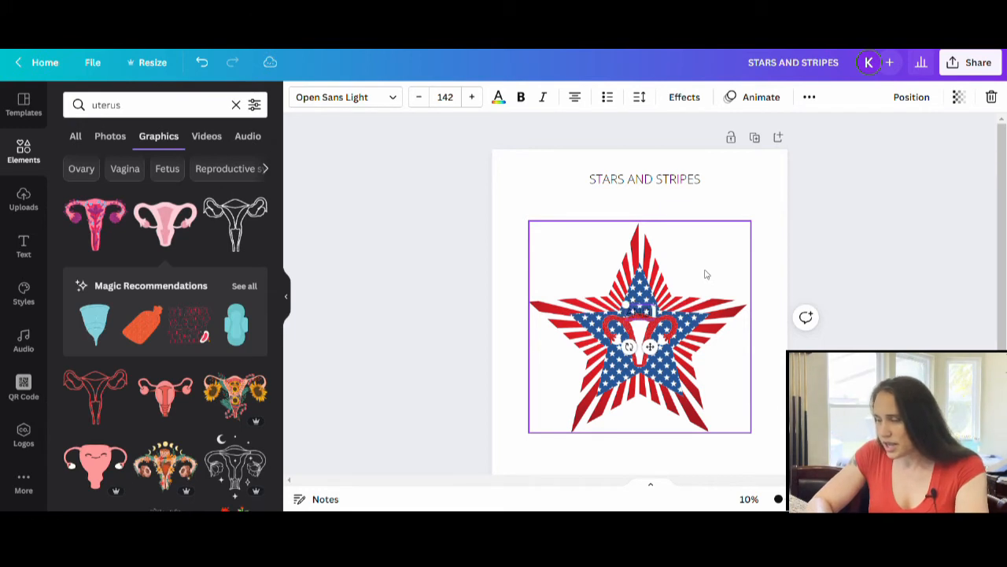
pyautogui.write('Reproductive')
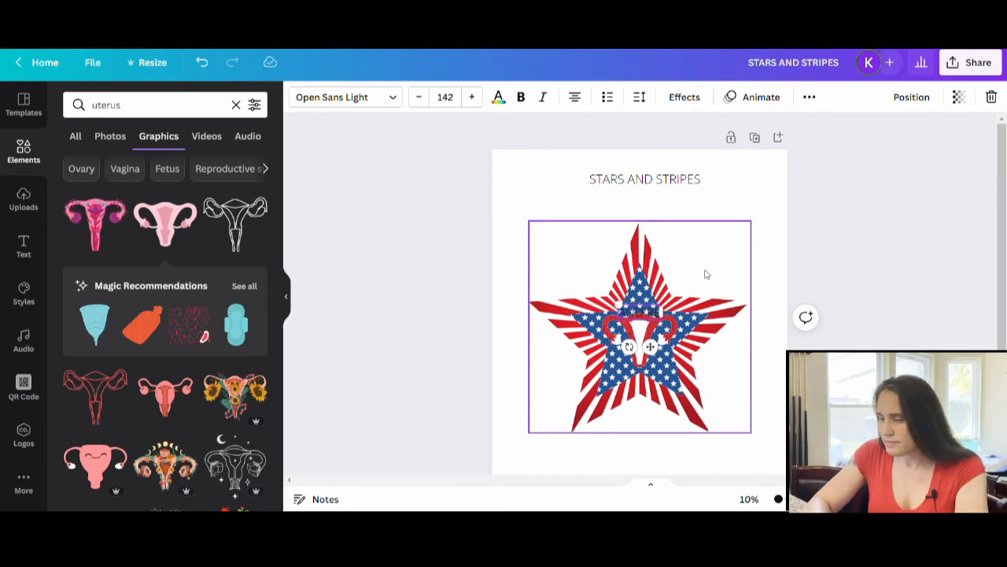
pyautogui.write(' Rights')
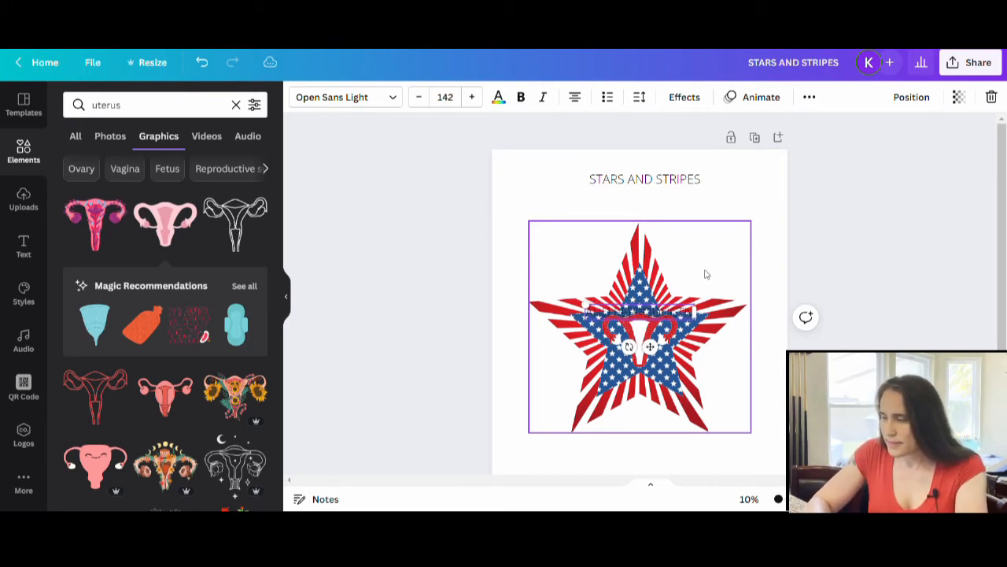
pyautogui.write('s')
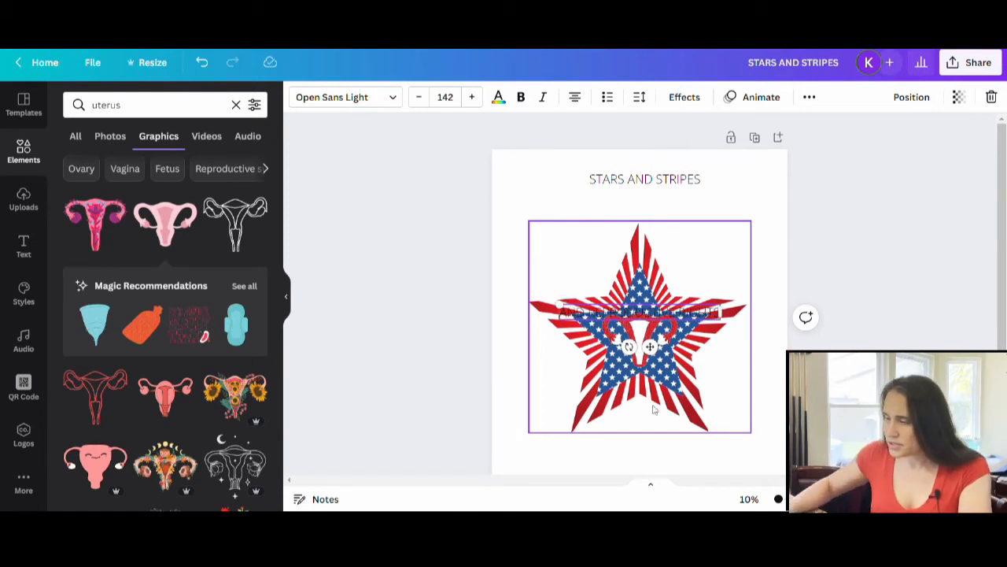
pyautogui.click(764, 270)
pyautogui.moveTo(671, 311); pyautogui.dragTo(680, 483)
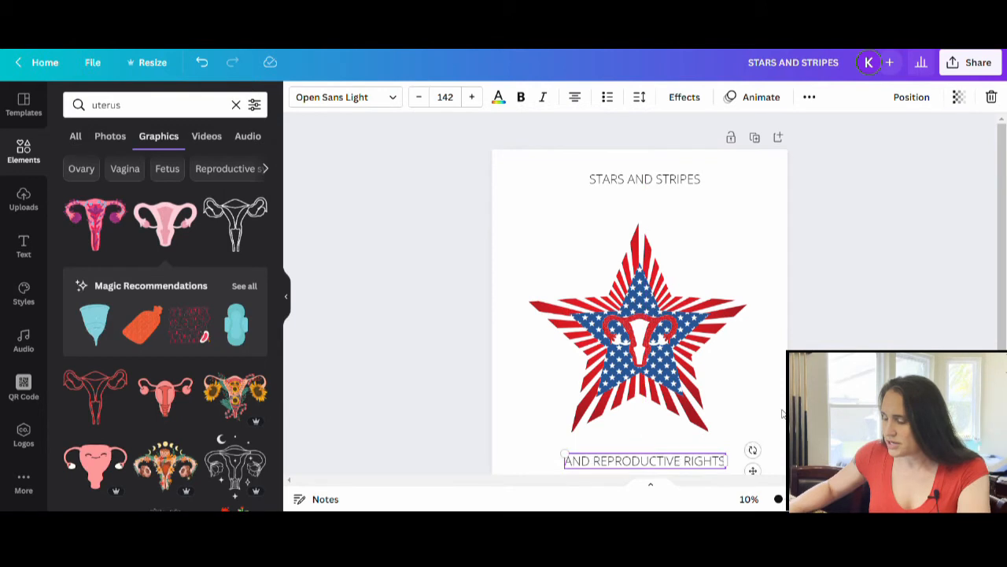
pyautogui.click(764, 362)
# Enlarge the "STARS AND STRIPES" text to font size 314 so that it spans most of the page width
pyautogui.click(634, 178)
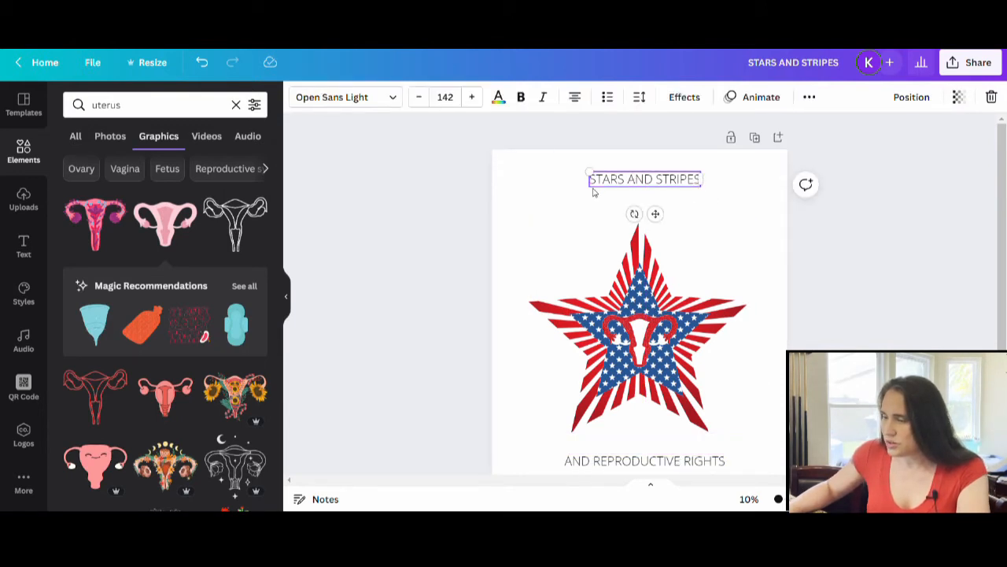
pyautogui.moveTo(595, 194); pyautogui.dragTo(511, 199)
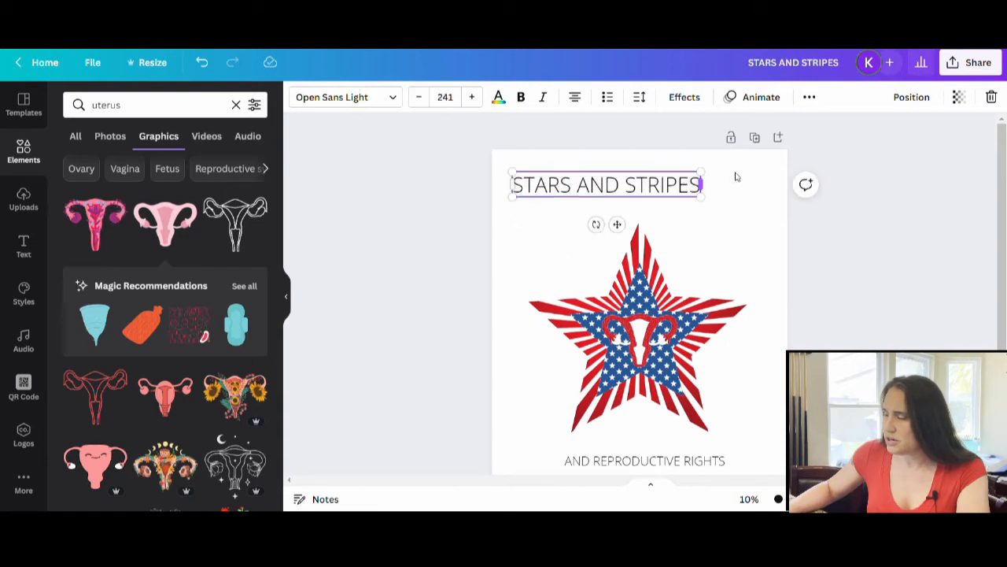
pyautogui.moveTo(708, 201); pyautogui.dragTo(765, 215)
# Enlarge the "AND REPRODUCTIVE RIGHTS" text to font size 220 so that it is about as wide as the heading
pyautogui.scroll(-2, 677, 385)
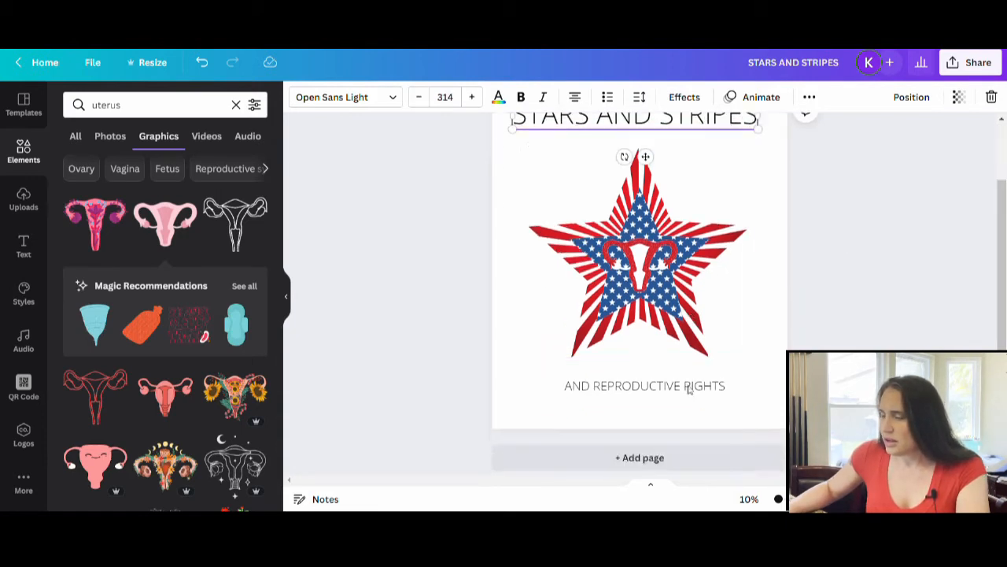
pyautogui.click(644, 378)
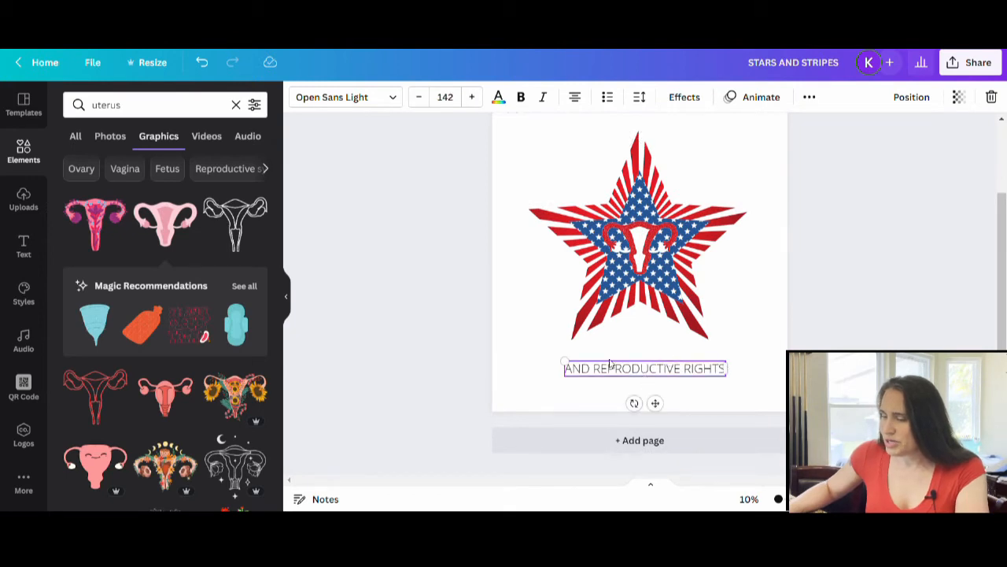
pyautogui.moveTo(566, 360); pyautogui.dragTo(516, 358)
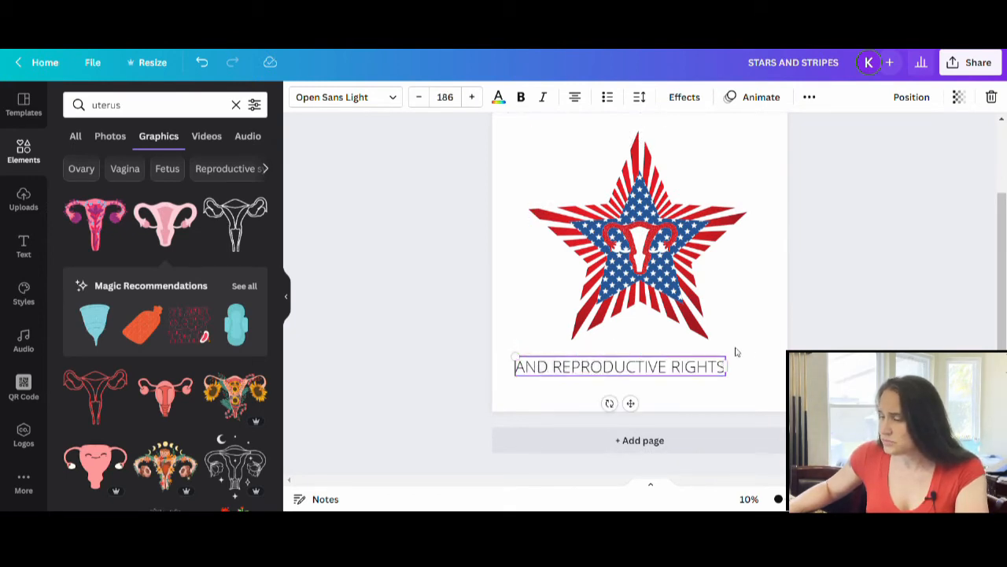
pyautogui.moveTo(735, 362); pyautogui.dragTo(756, 348)
pyautogui.moveTo(770, 342); pyautogui.dragTo(772, 338)
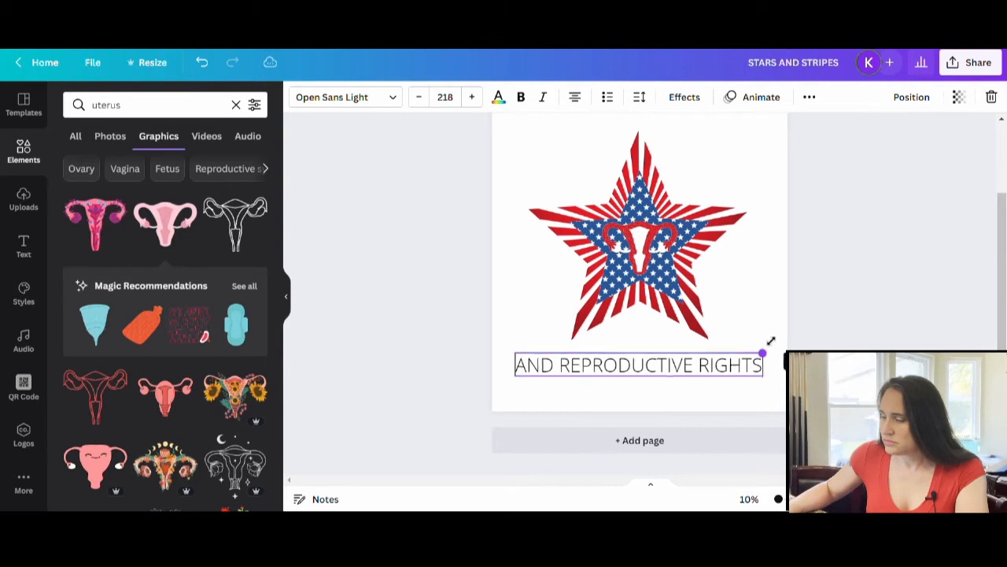
# Look through the uploaded and English fonts and apply Agrandir Black to the "STARS AND STRIPES" heading
pyautogui.scroll(2, 708, 283)
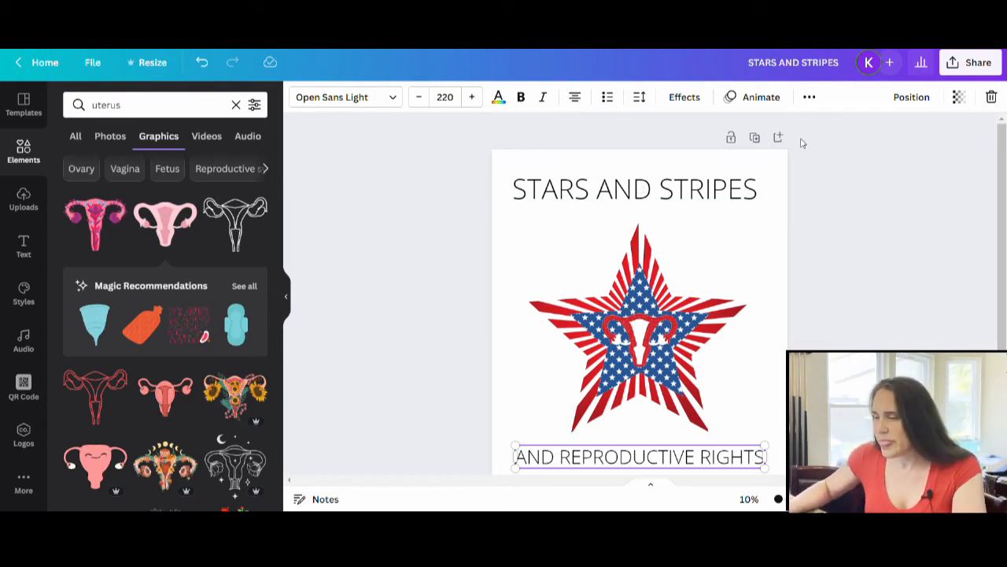
pyautogui.click(288, 302)
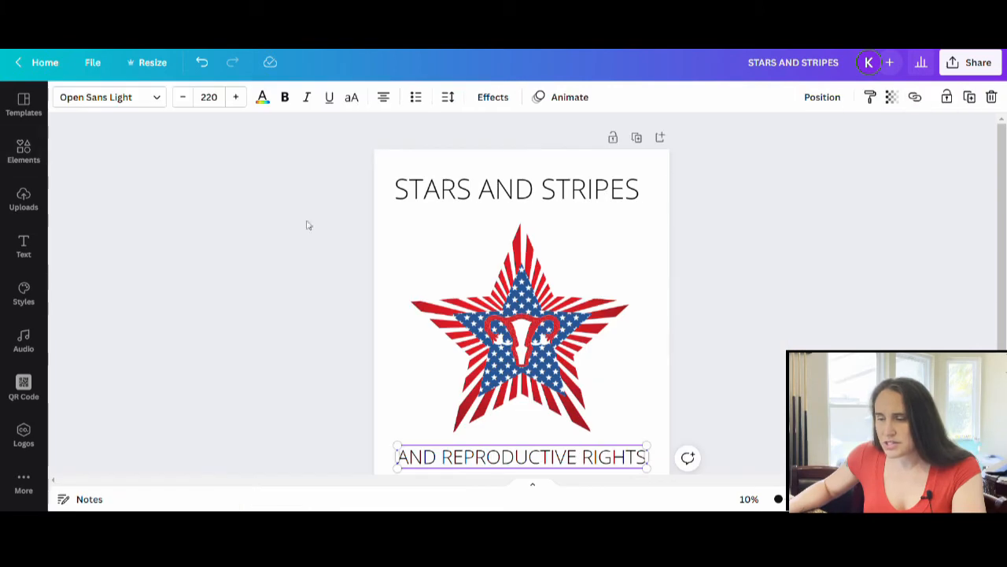
pyautogui.click(503, 170)
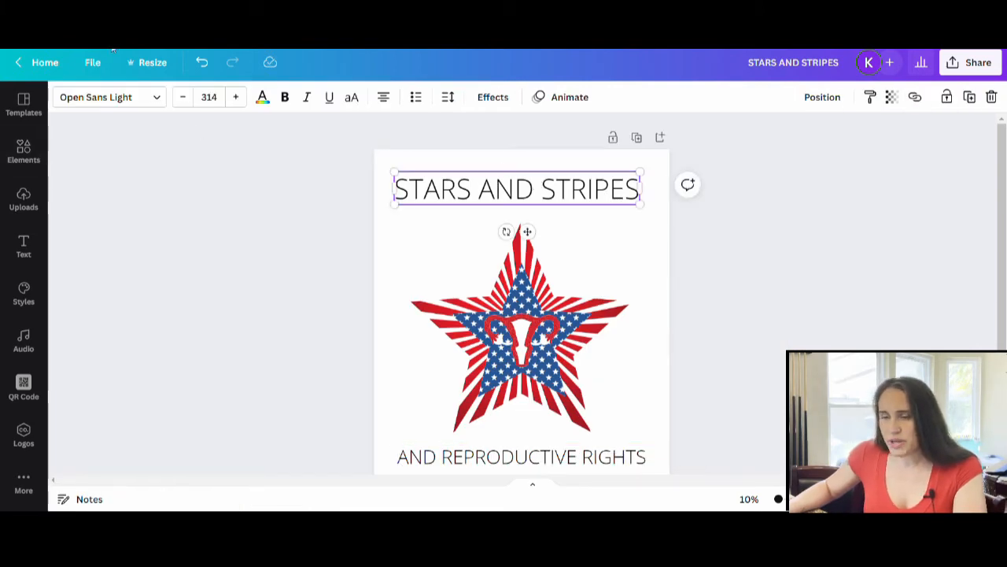
pyautogui.click(124, 99)
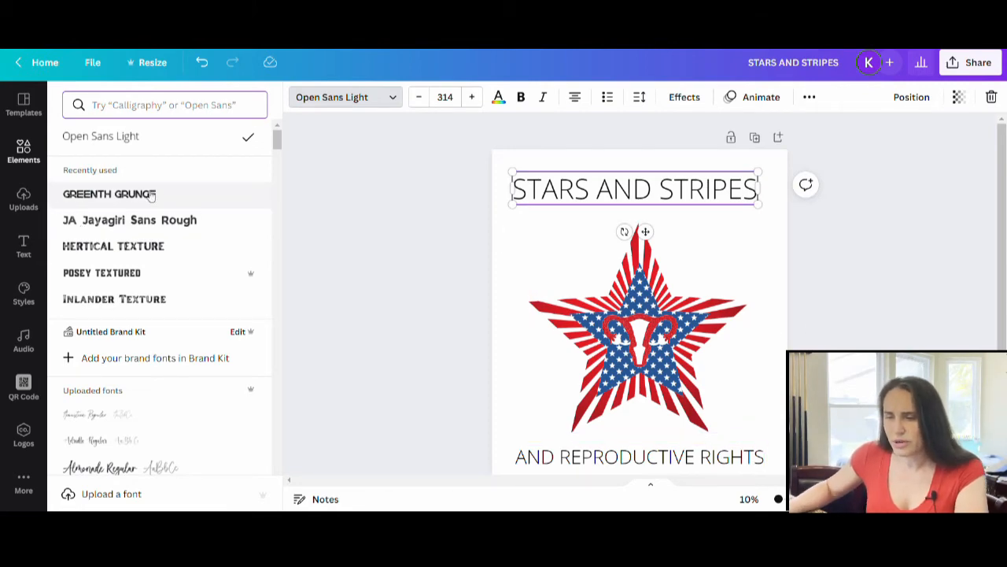
pyautogui.scroll(-2, 122, 243)
pyautogui.scroll(-15, 119, 241)
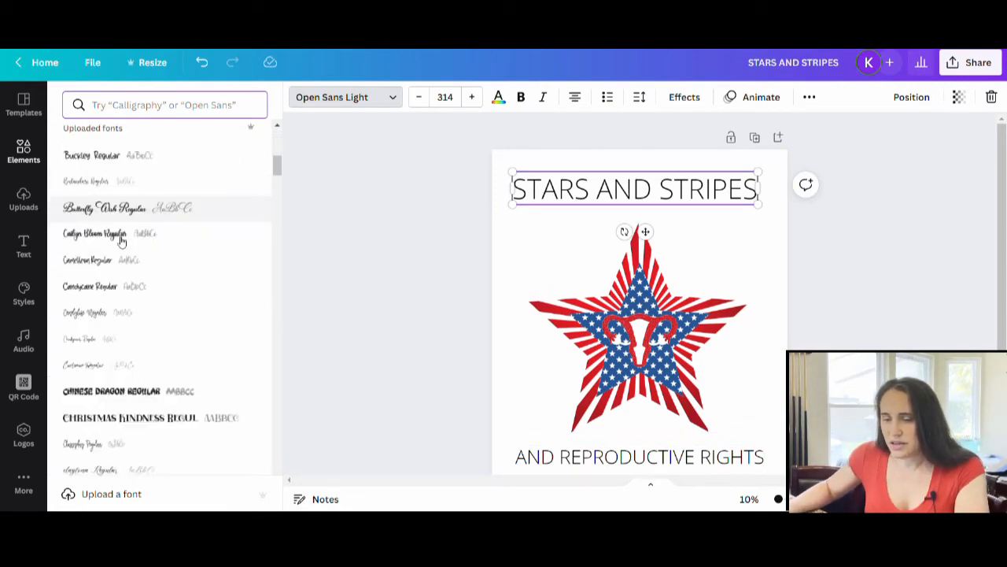
pyautogui.scroll(-15, 126, 237)
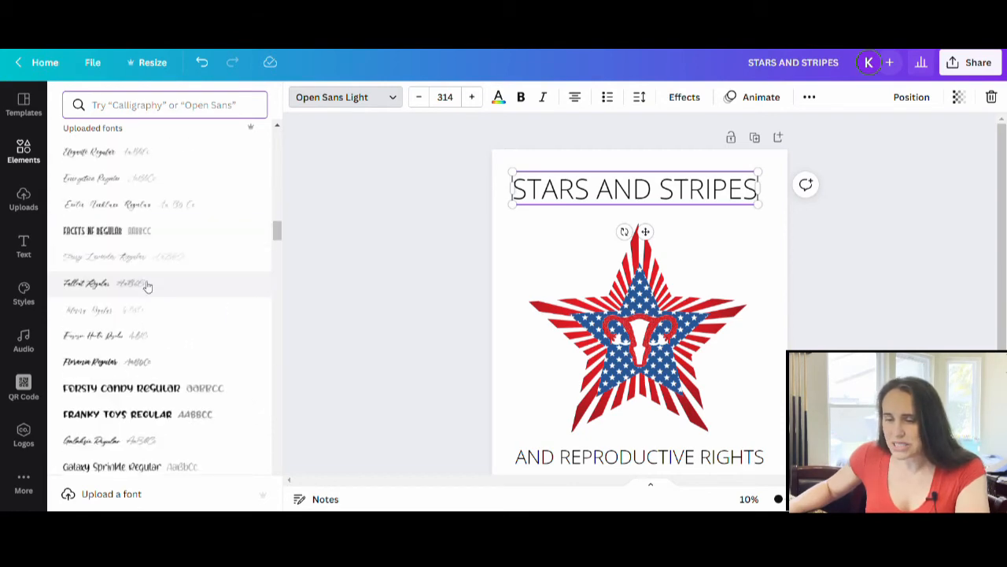
pyautogui.scroll(-15, 157, 236)
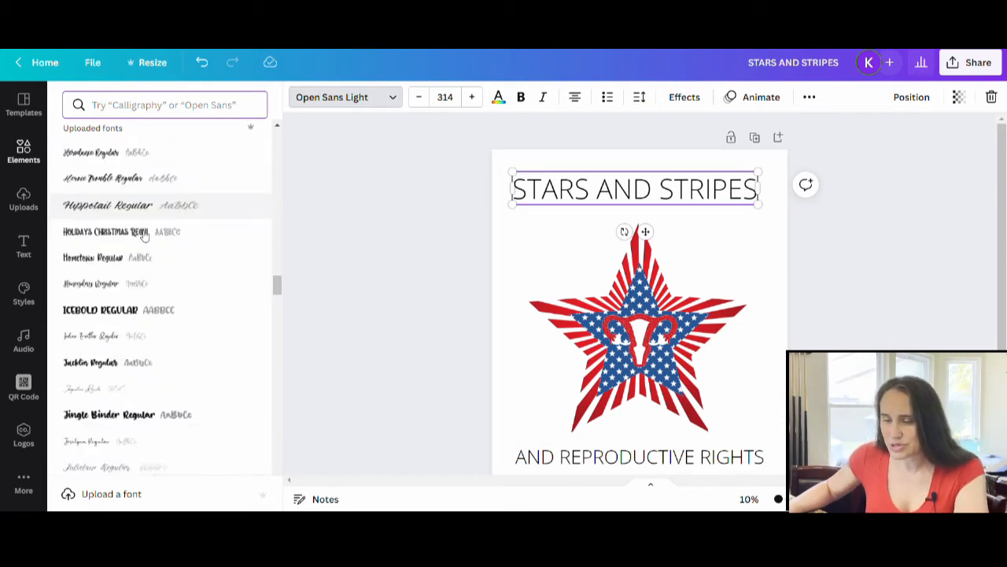
pyautogui.scroll(-12, 176, 252)
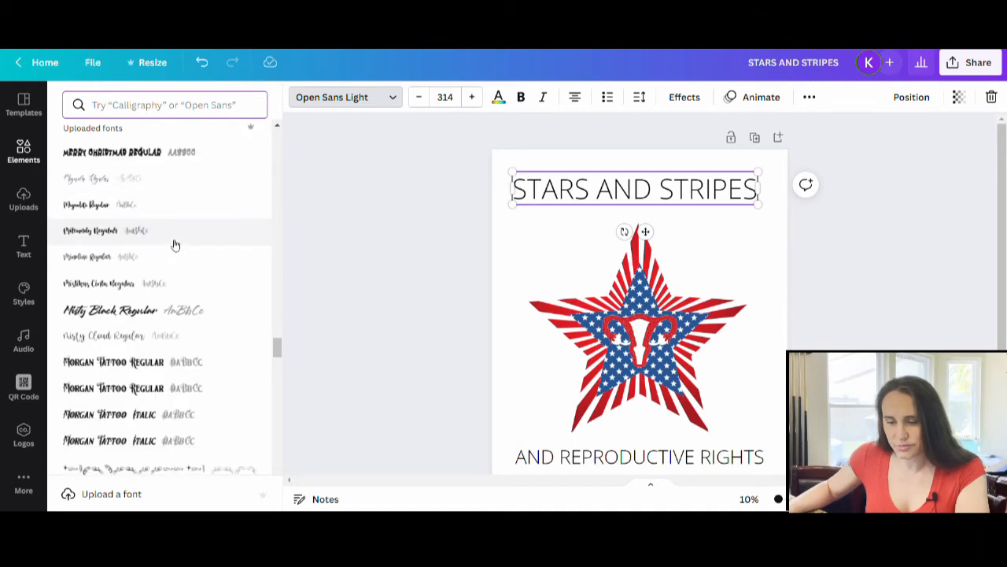
pyautogui.scroll(-15, 176, 268)
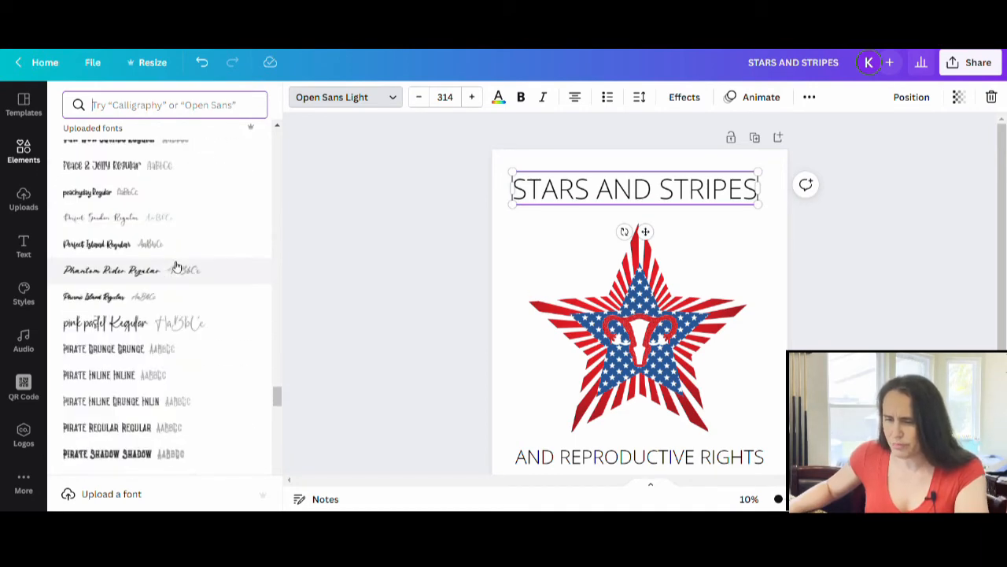
pyautogui.scroll(-20, 181, 263)
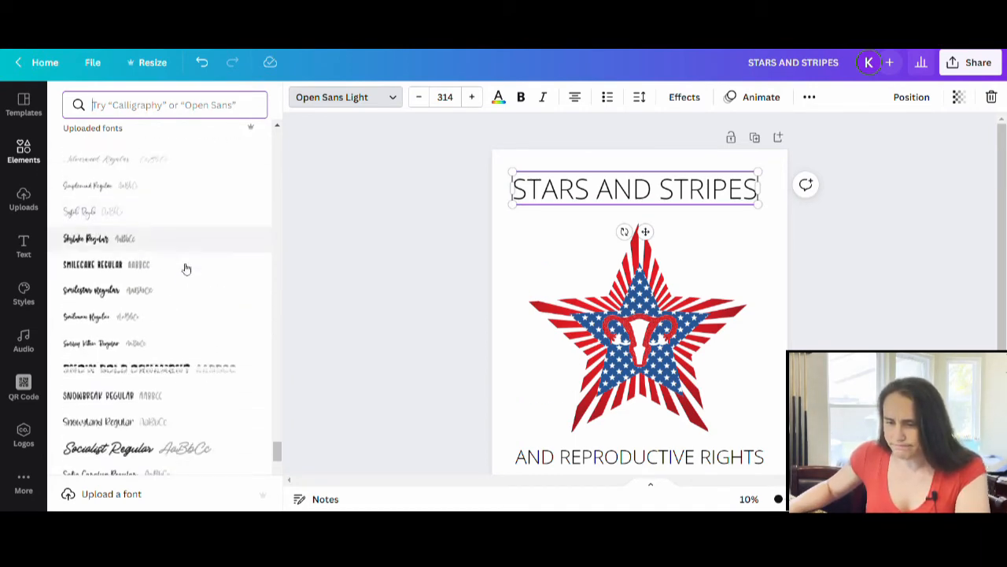
pyautogui.scroll(-5, 189, 270)
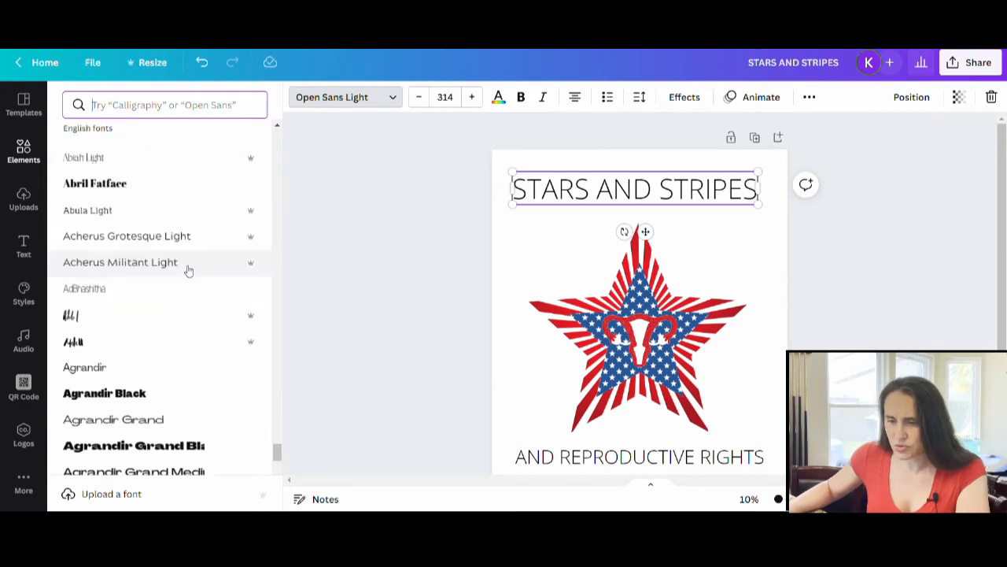
pyautogui.click(109, 265)
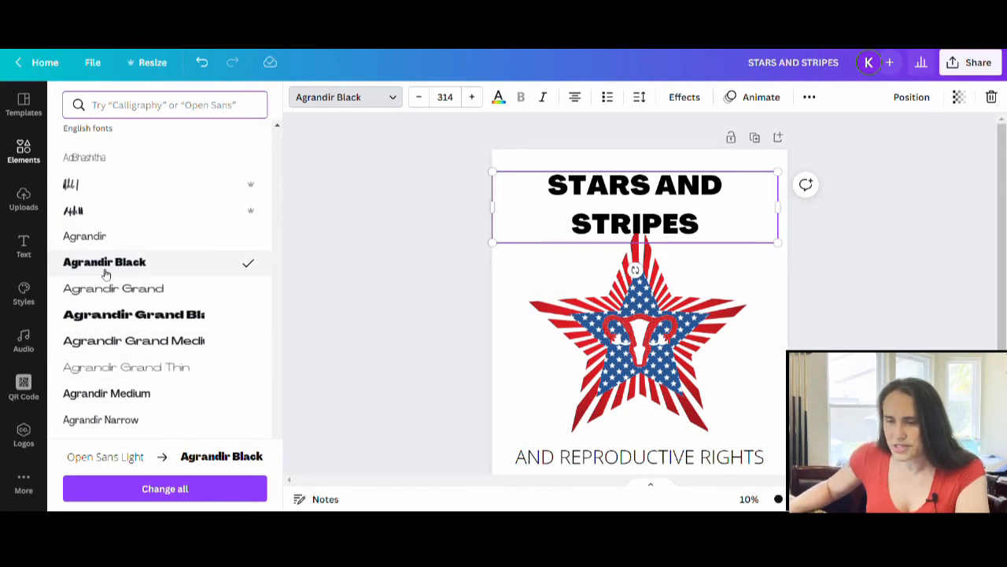
# Set the font of the "STARS AND STRIPES" heading to Aileron Heavy
pyautogui.scroll(-5, 118, 266)
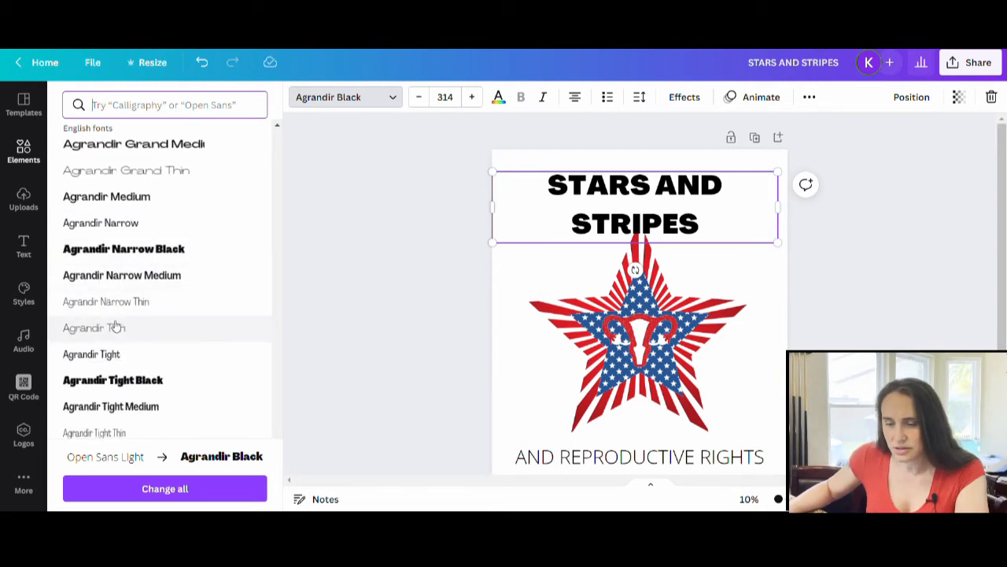
pyautogui.scroll(-2, 137, 293)
pyautogui.scroll(-4, 189, 260)
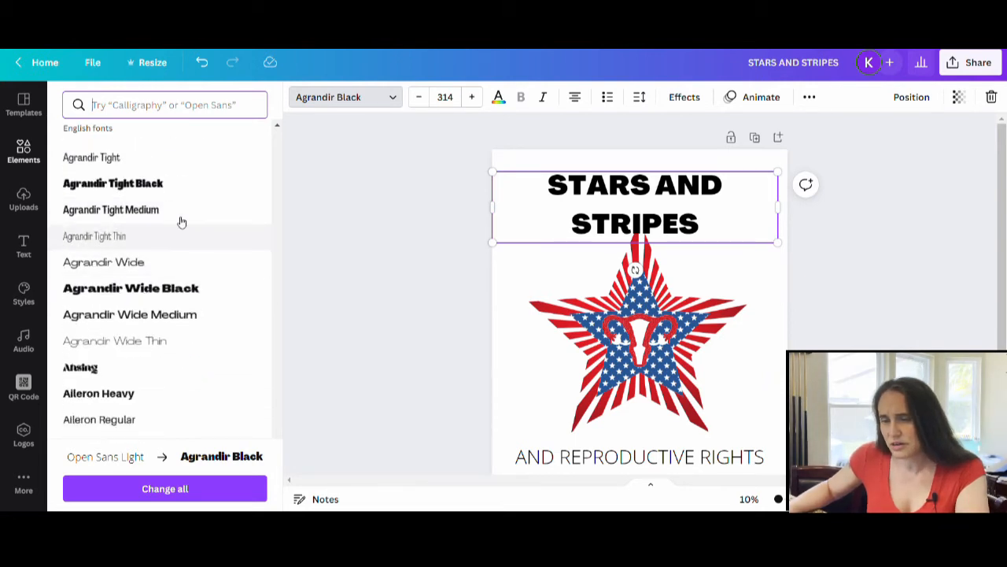
pyautogui.scroll(-2, 164, 256)
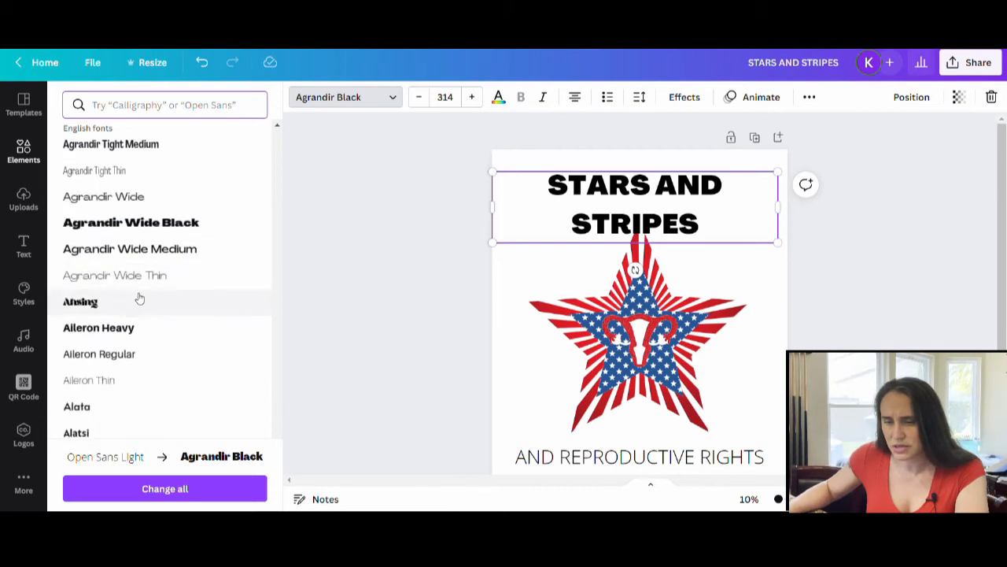
pyautogui.click(97, 336)
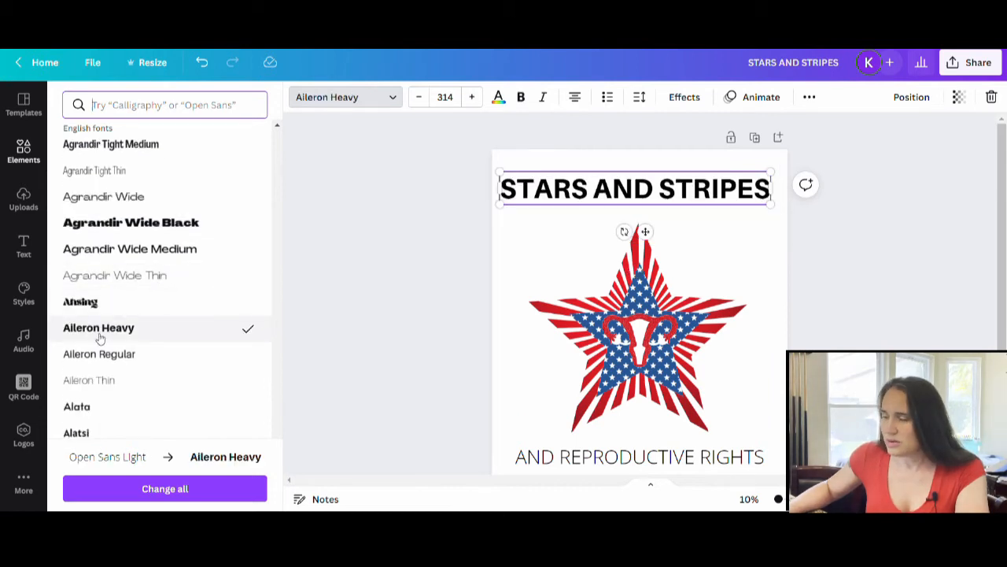
# Set the font of the "AND REPRODUCTIVE RIGHTS" text to Aileron Heavy and deselect it
pyautogui.scroll(-2, 184, 197)
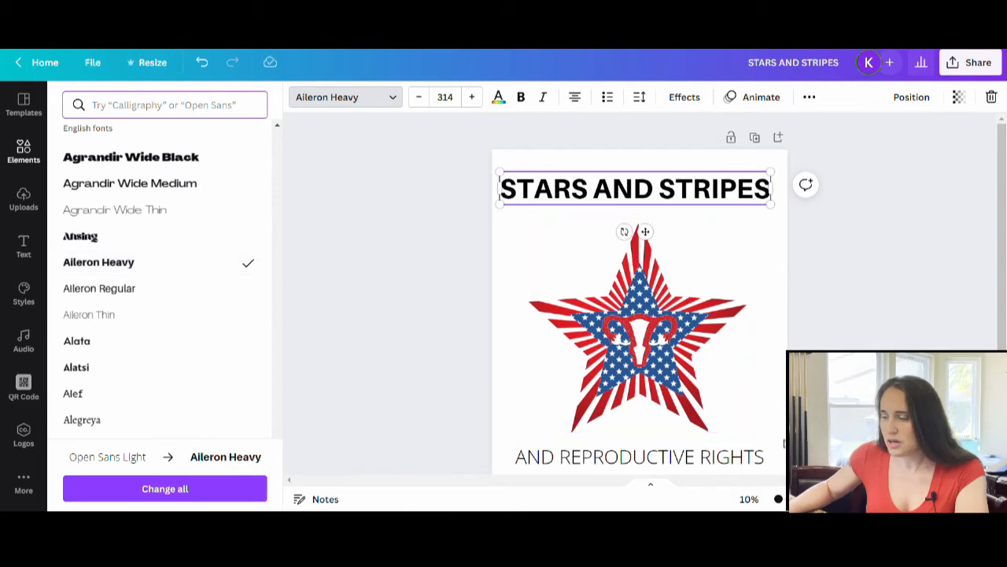
pyautogui.click(586, 457)
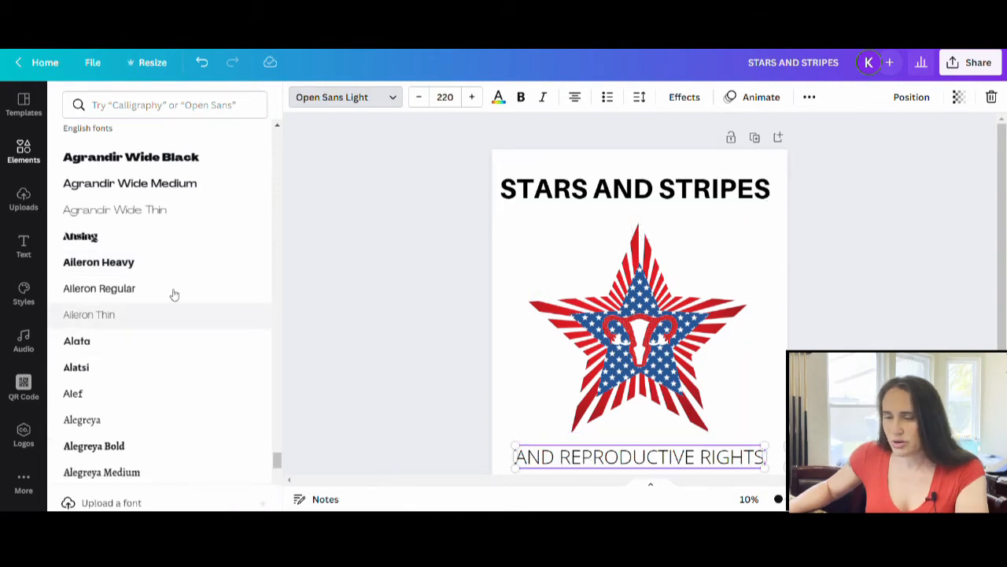
pyautogui.click(125, 262)
pyautogui.click(372, 253)
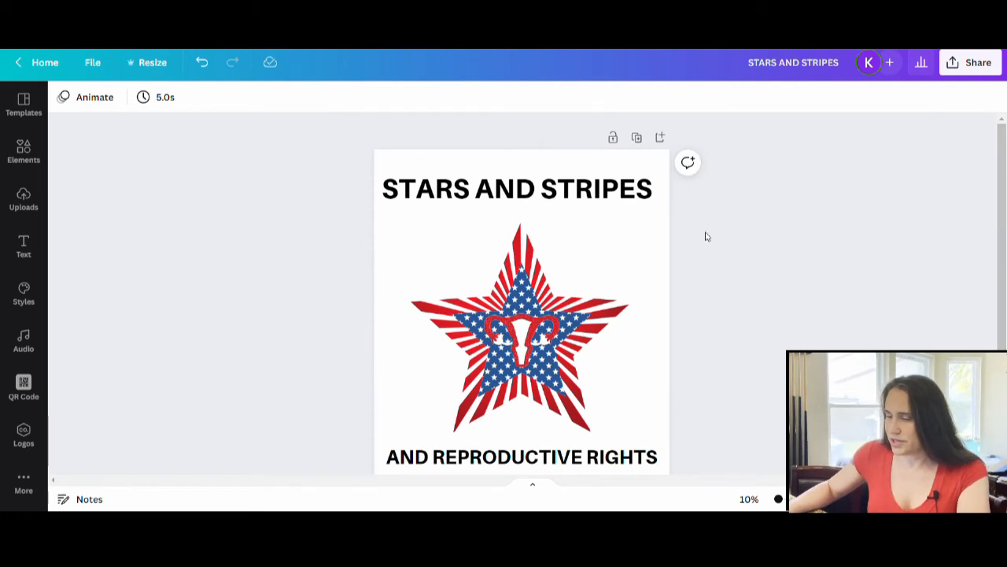
# Try Aileron Regular on the "AND REPRODUCTIVE RIGHTS" text, and set it back to Aileron Heavy
pyautogui.scroll(-1, 706, 237)
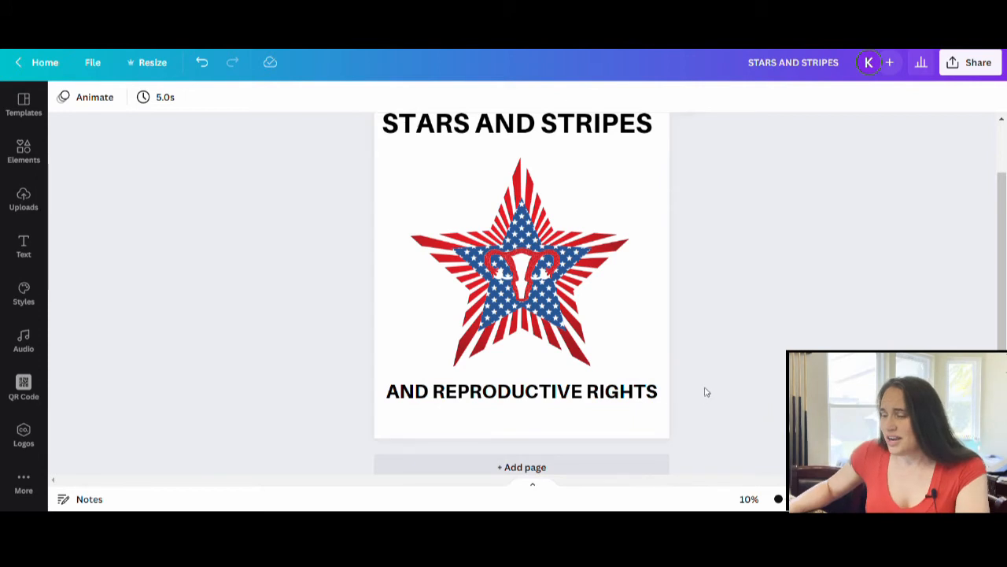
pyautogui.click(619, 391)
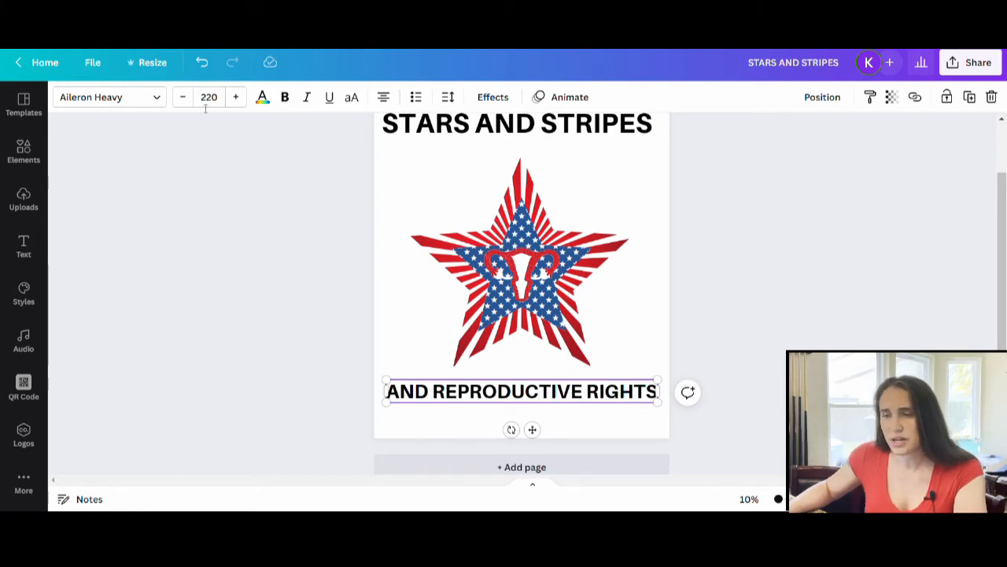
pyautogui.click(151, 98)
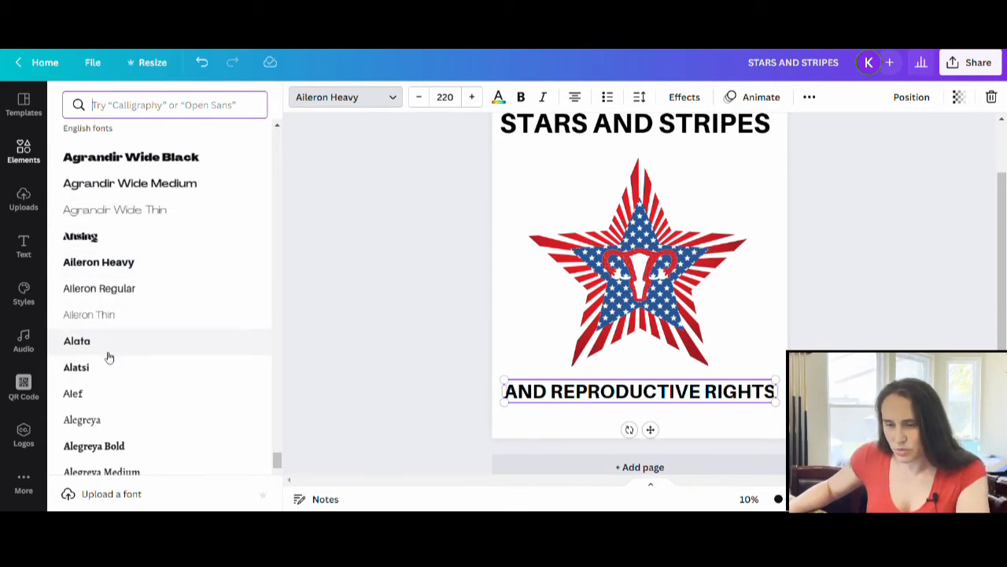
pyautogui.click(107, 293)
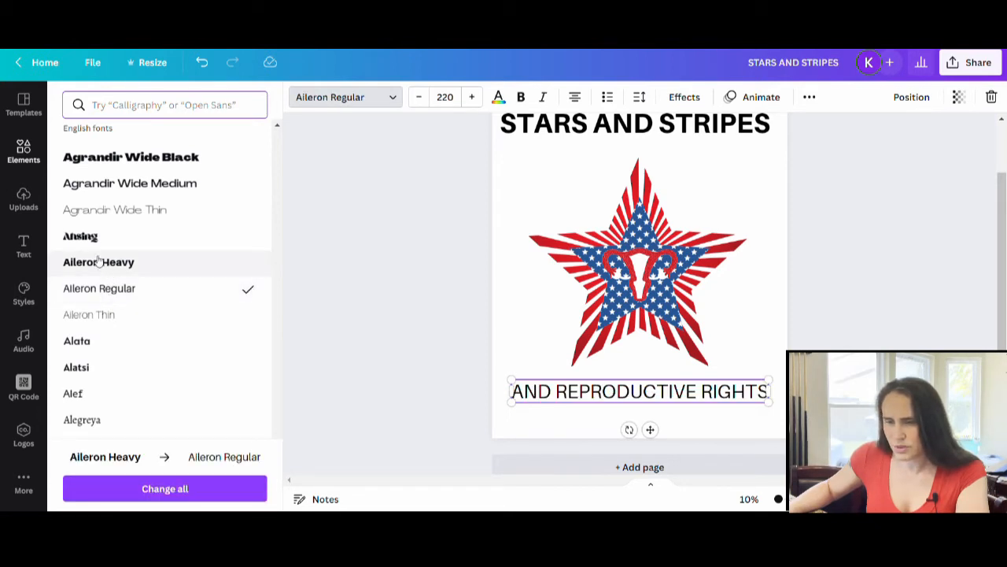
pyautogui.click(99, 262)
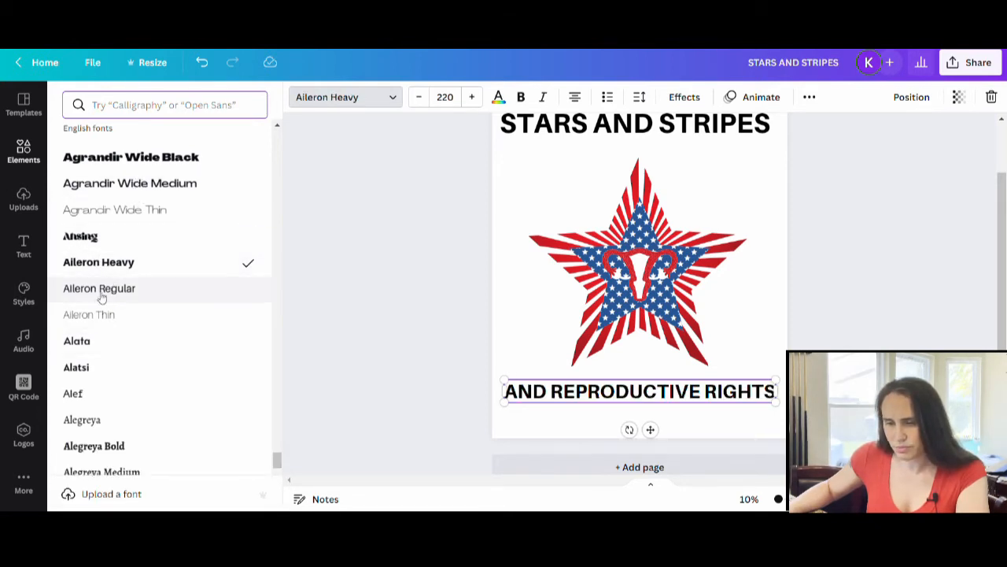
# Search the fonts for "NARROW" and try Archivo Narrow and Agrandir Narrow Medium on the "AND REPRODUCTIVE RIGHTS" text
pyautogui.scroll(-3, 126, 425)
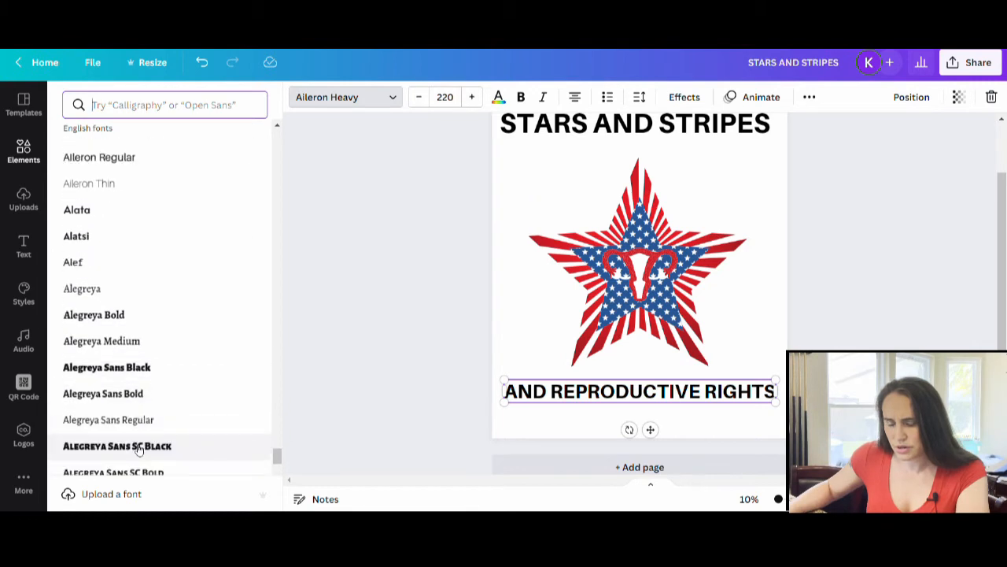
pyautogui.scroll(-1, 137, 446)
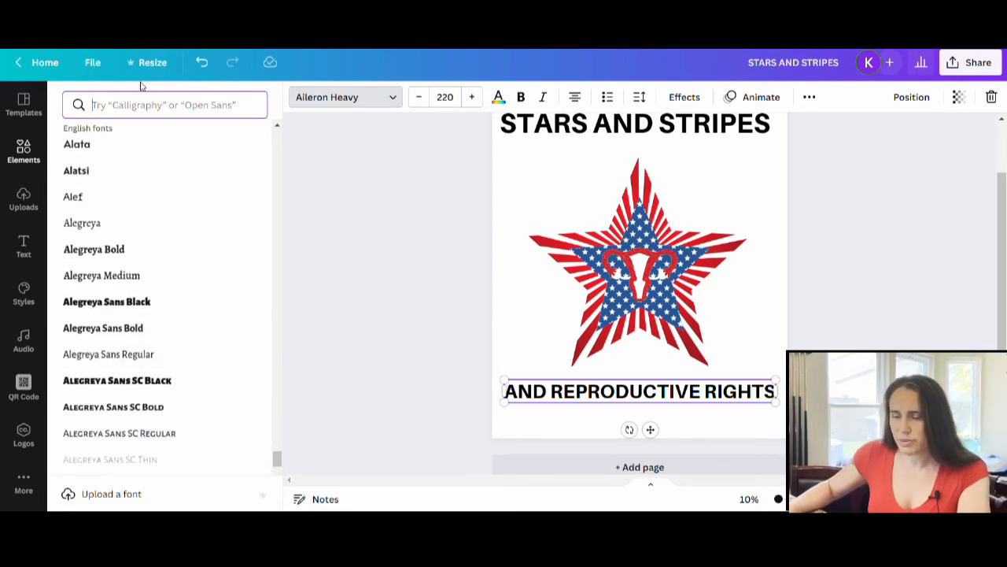
pyautogui.write('NARROW')
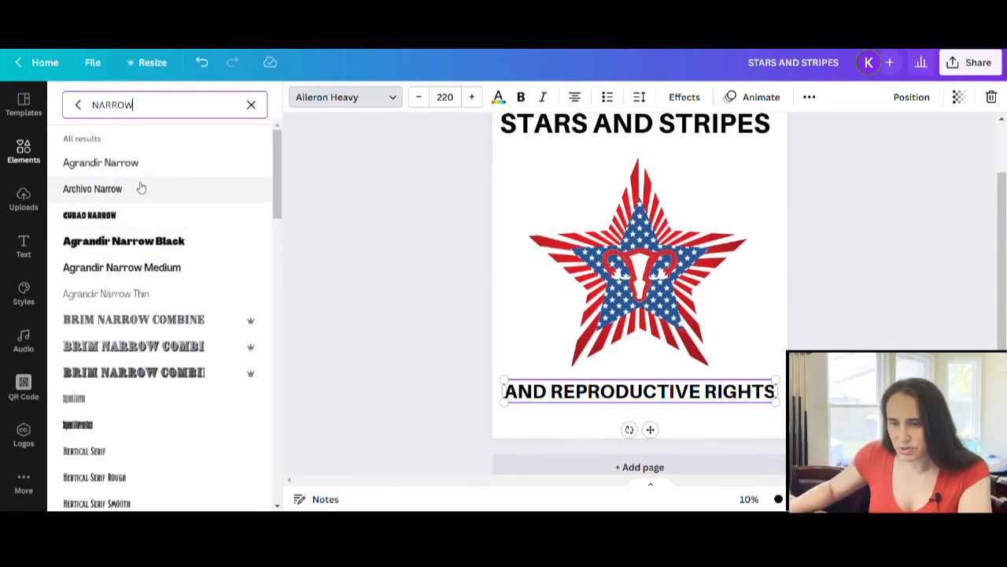
pyautogui.click(128, 189)
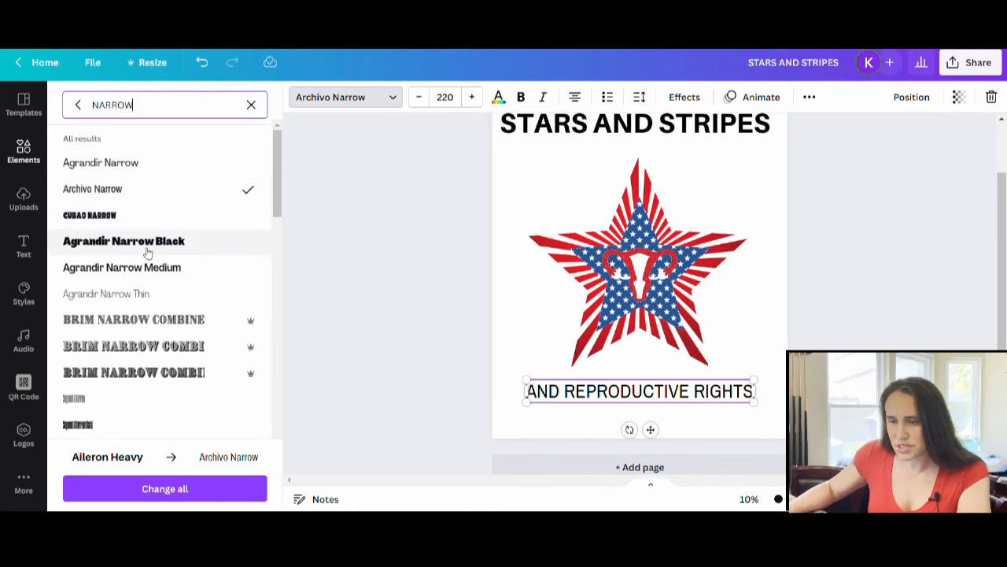
pyautogui.click(128, 268)
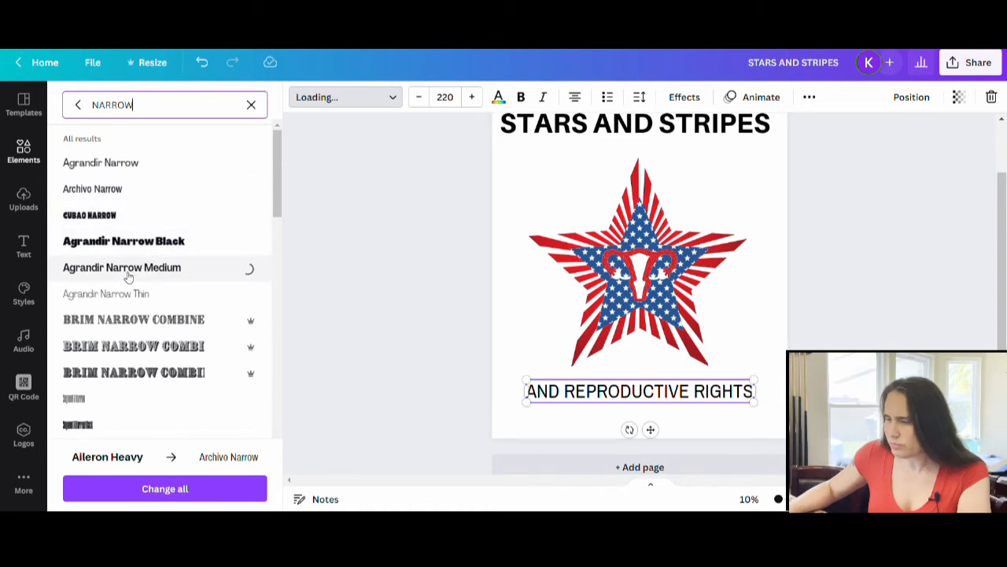
# Set the font of the "AND REPRODUCTIVE RIGHTS" text to Paalalabas Condensed from the narrow font results
pyautogui.scroll(-2, 145, 322)
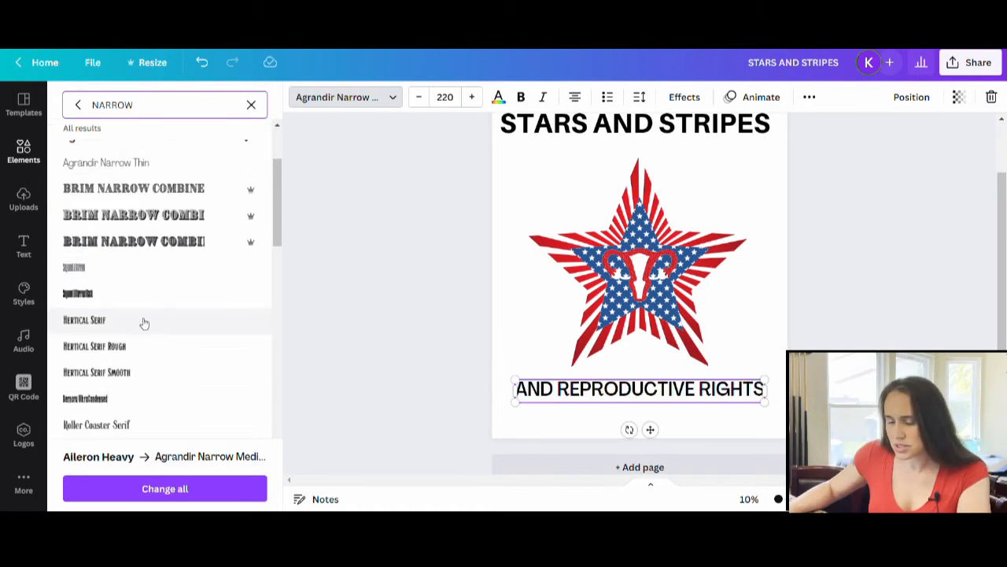
pyautogui.scroll(-1, 144, 322)
pyautogui.scroll(-2, 139, 346)
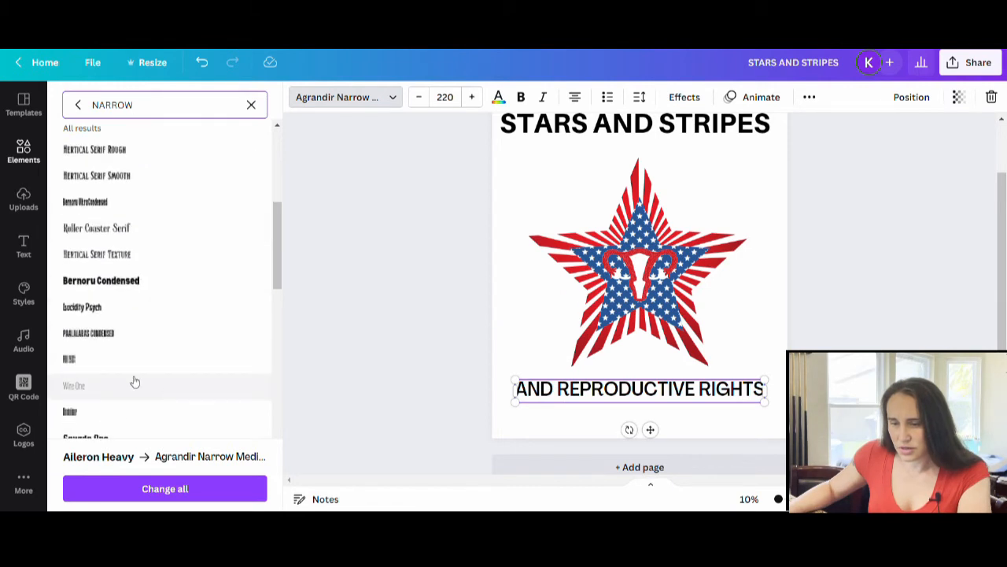
pyautogui.click(111, 339)
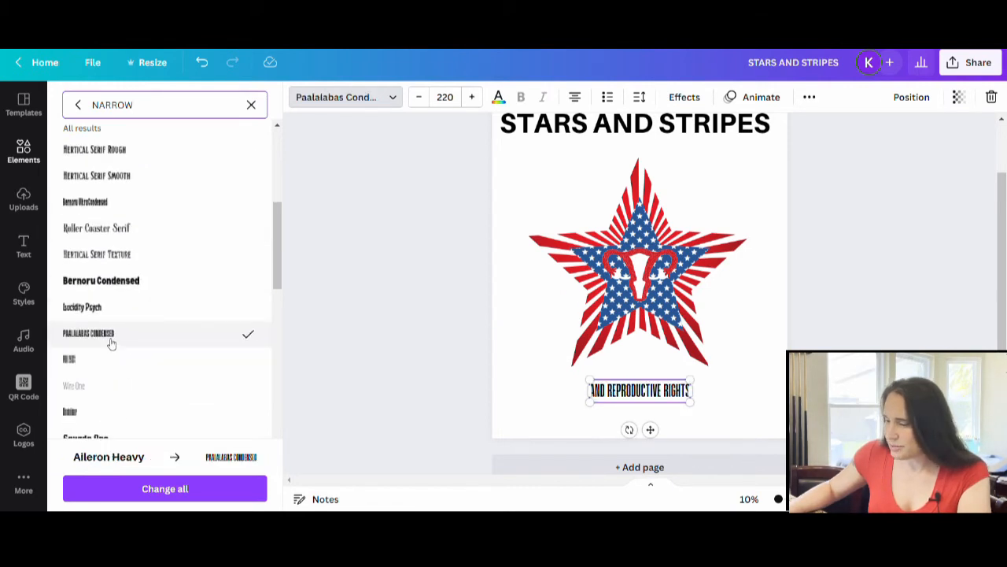
pyautogui.scroll(-1, 133, 324)
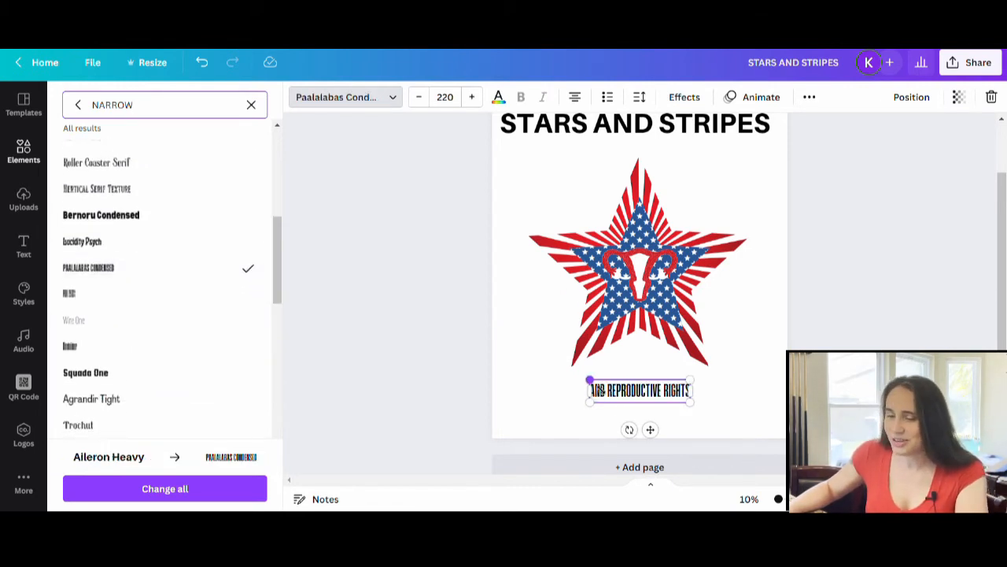
# Enlarge the "AND REPRODUCTIVE RIGHTS" text to font size 593 so that both its edges line up with the heading
pyautogui.moveTo(591, 386); pyautogui.dragTo(499, 358)
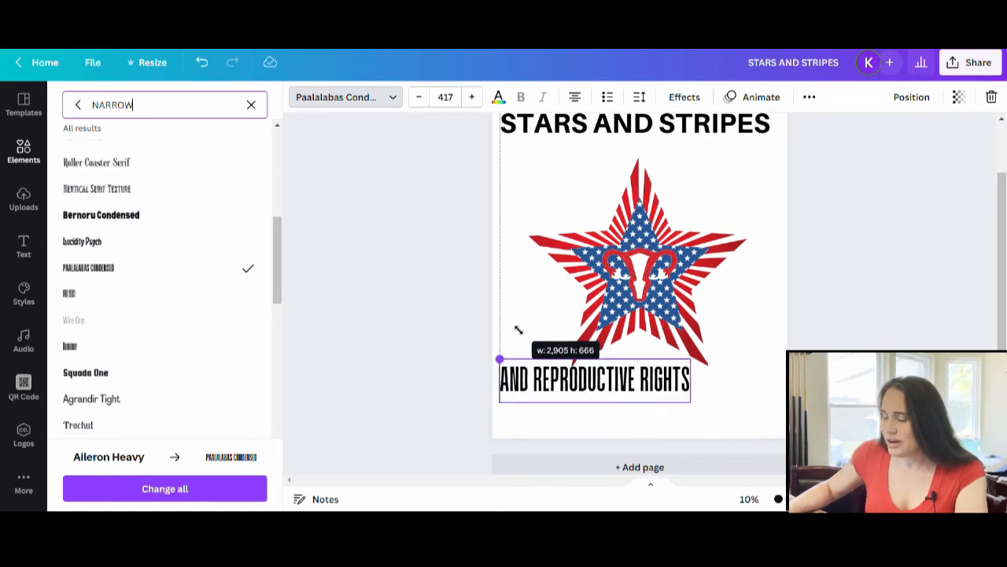
pyautogui.moveTo(690, 409); pyautogui.dragTo(772, 459)
pyautogui.scroll(1, 653, 370)
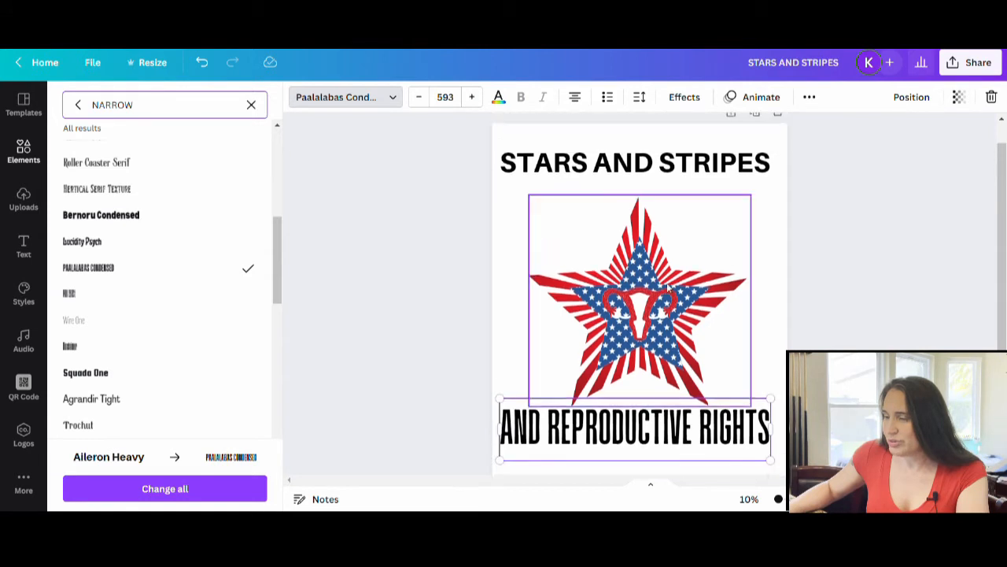
# Find Staatliches in the narrow font results and apply it to the "AND REPRODUCTIVE RIGHTS" text
pyautogui.scroll(-1, 661, 386)
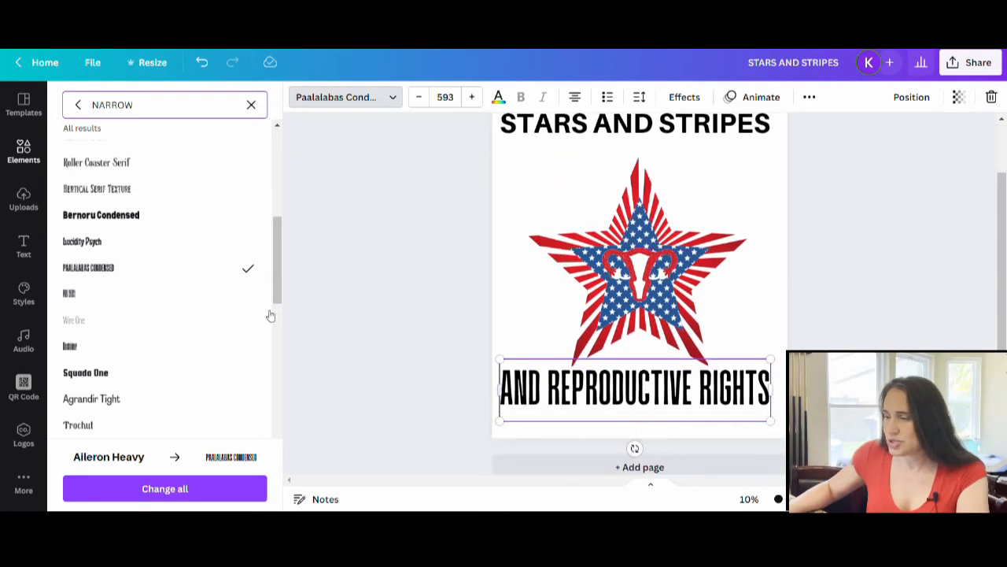
pyautogui.scroll(-1, 126, 318)
pyautogui.scroll(-1, 151, 303)
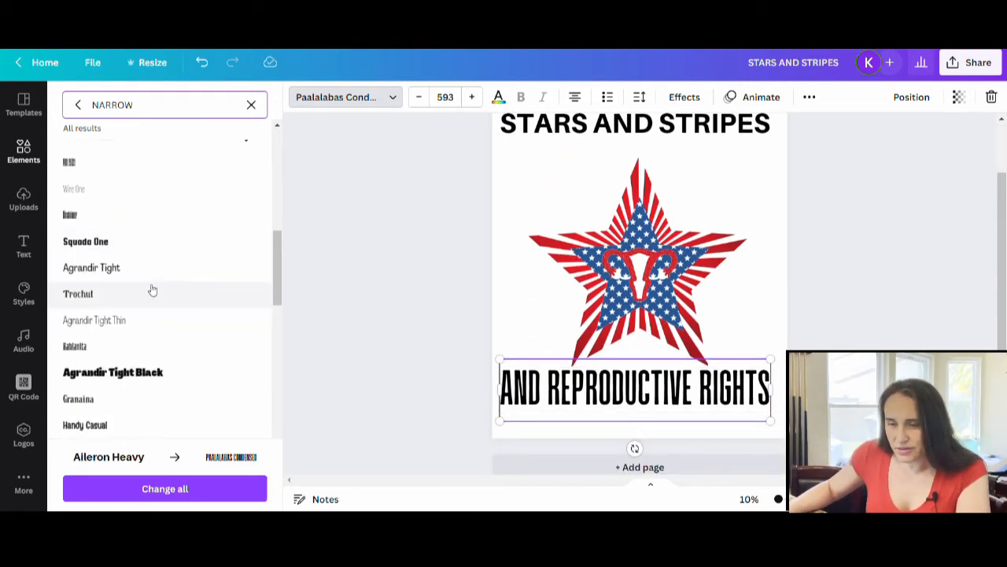
pyautogui.scroll(-4, 167, 317)
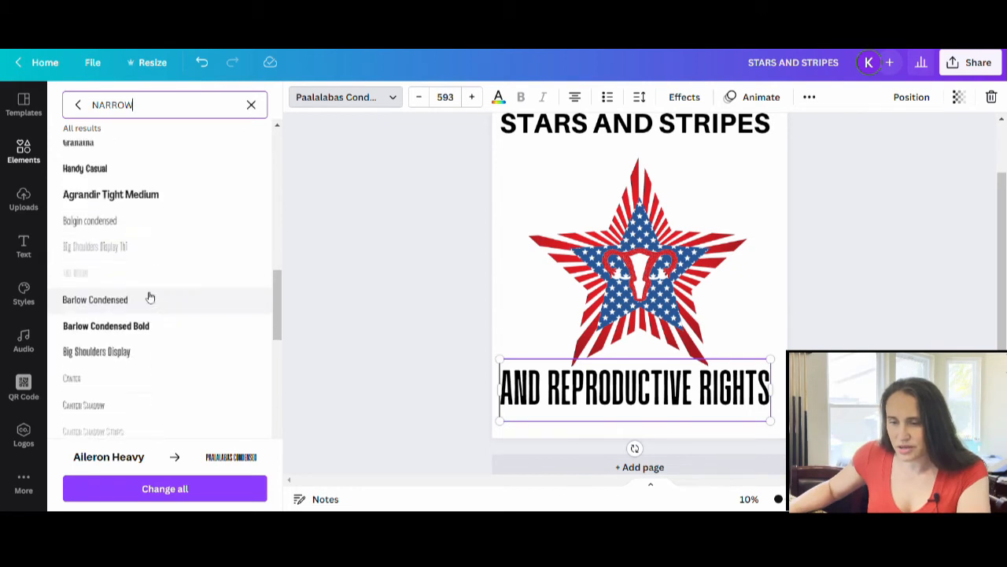
pyautogui.scroll(-2, 143, 345)
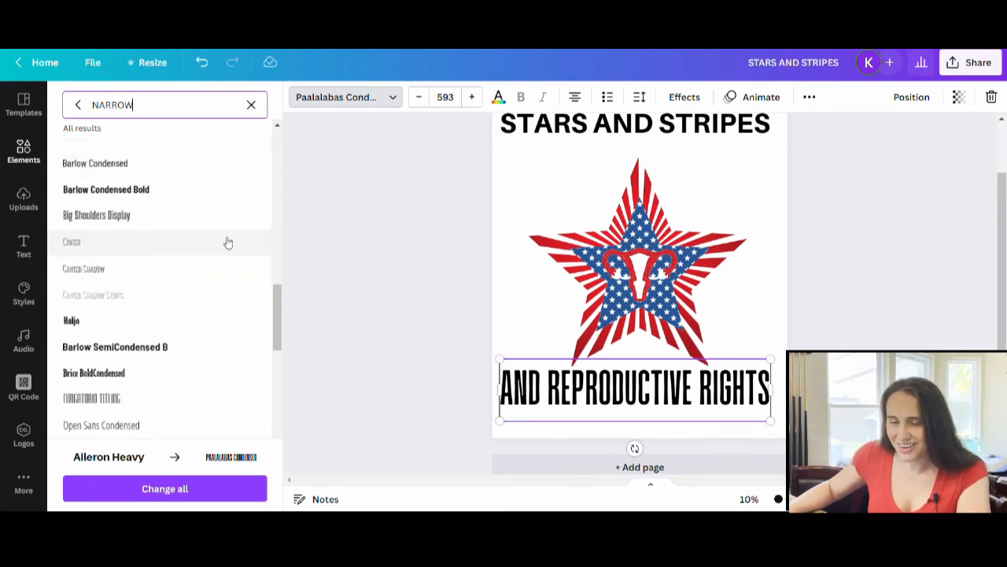
pyautogui.scroll(-2, 186, 329)
pyautogui.scroll(-4, 184, 324)
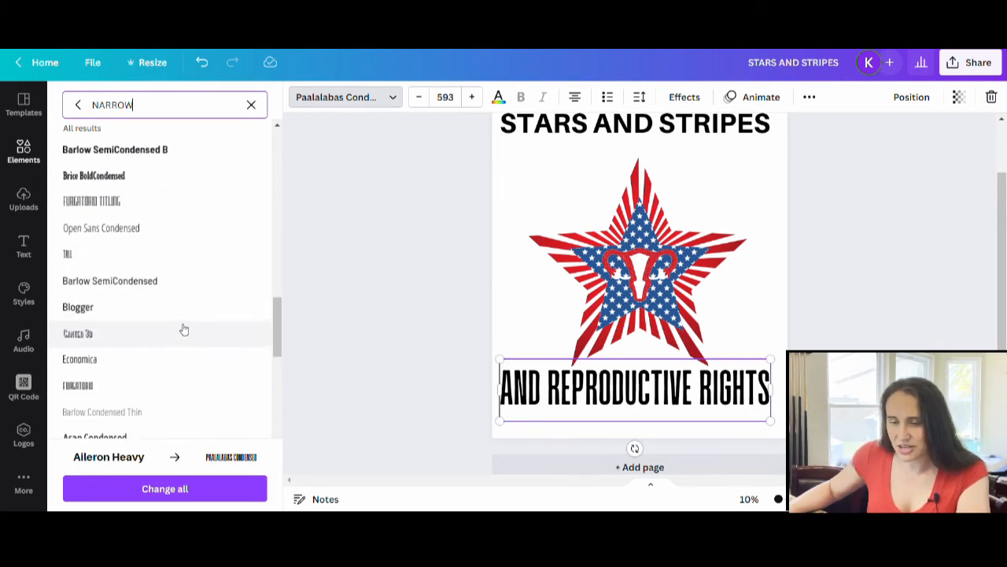
pyautogui.scroll(-2, 182, 318)
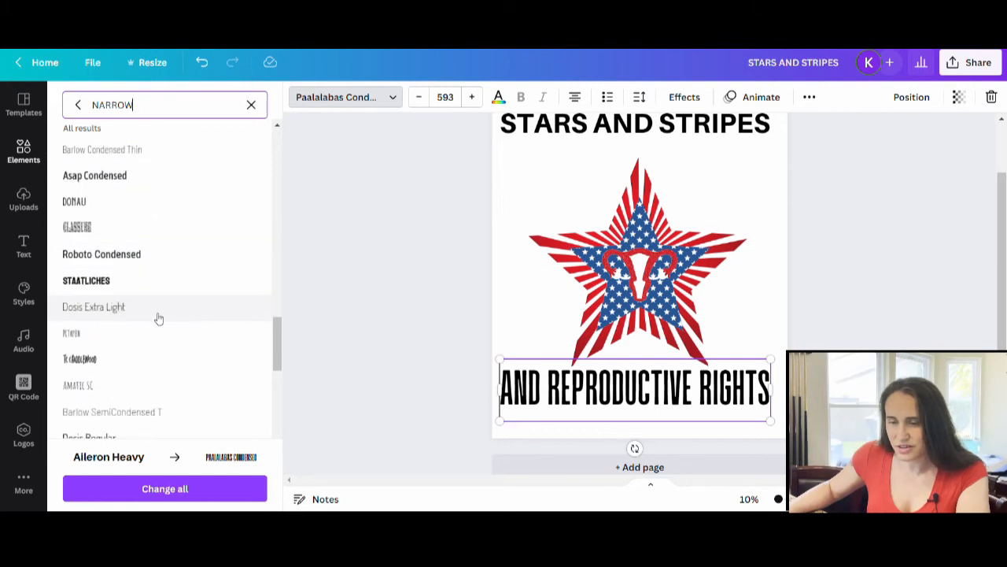
pyautogui.click(88, 282)
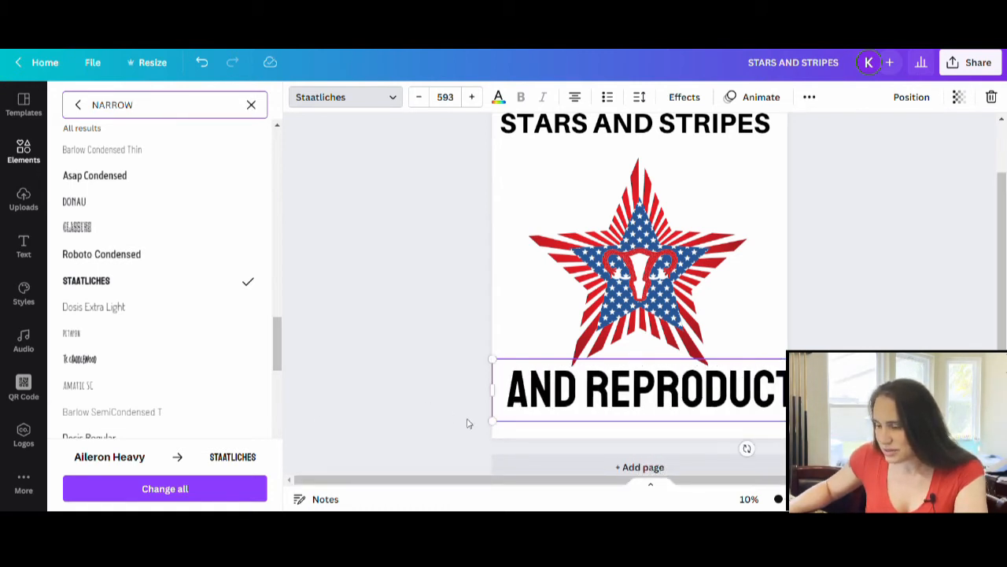
# Shrink the "AND REPRODUCTIVE RIGHTS" text to font size 399 and move it back under the star
pyautogui.moveTo(499, 430); pyautogui.dragTo(663, 405)
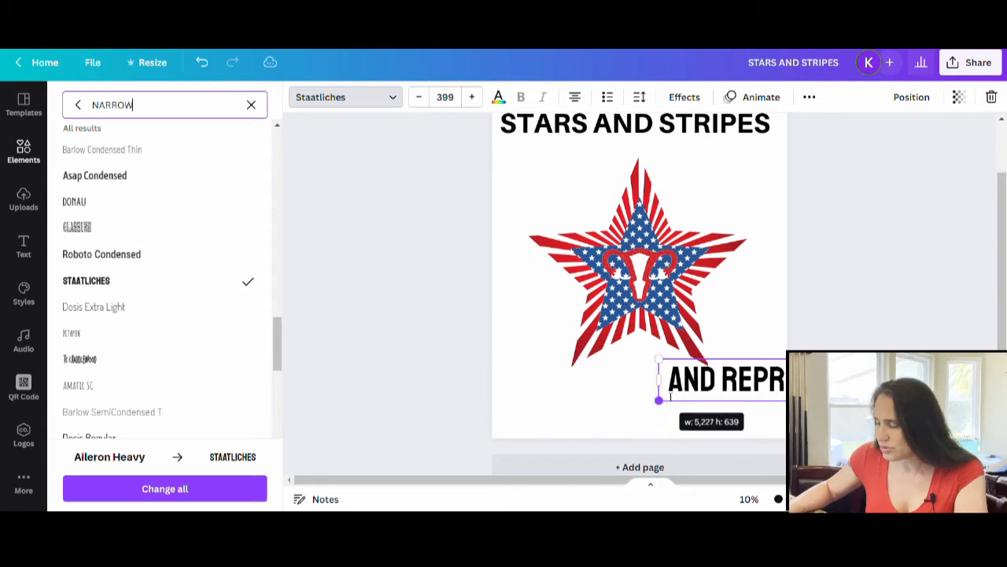
pyautogui.click(688, 371)
pyautogui.click(631, 266)
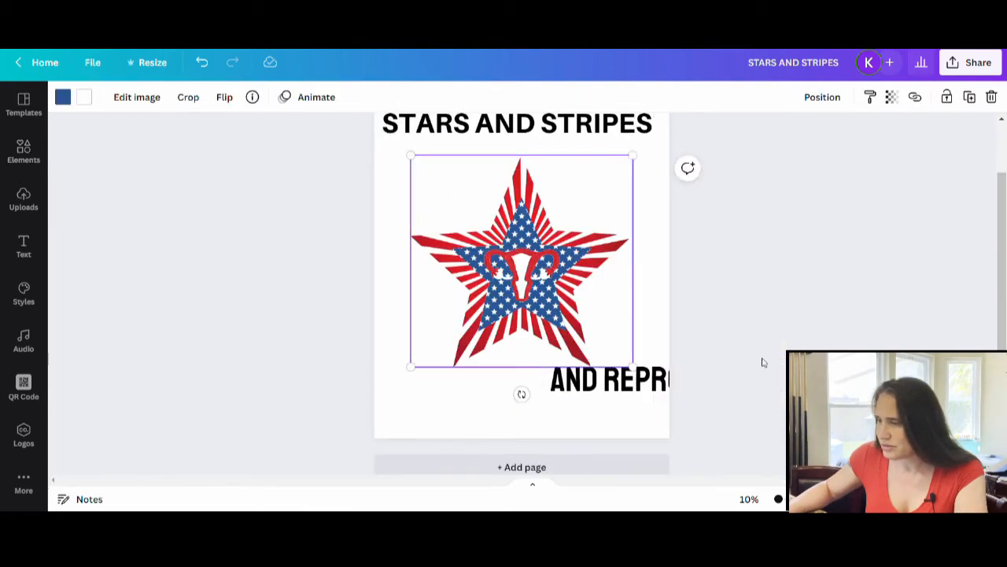
pyautogui.moveTo(653, 390); pyautogui.dragTo(478, 389)
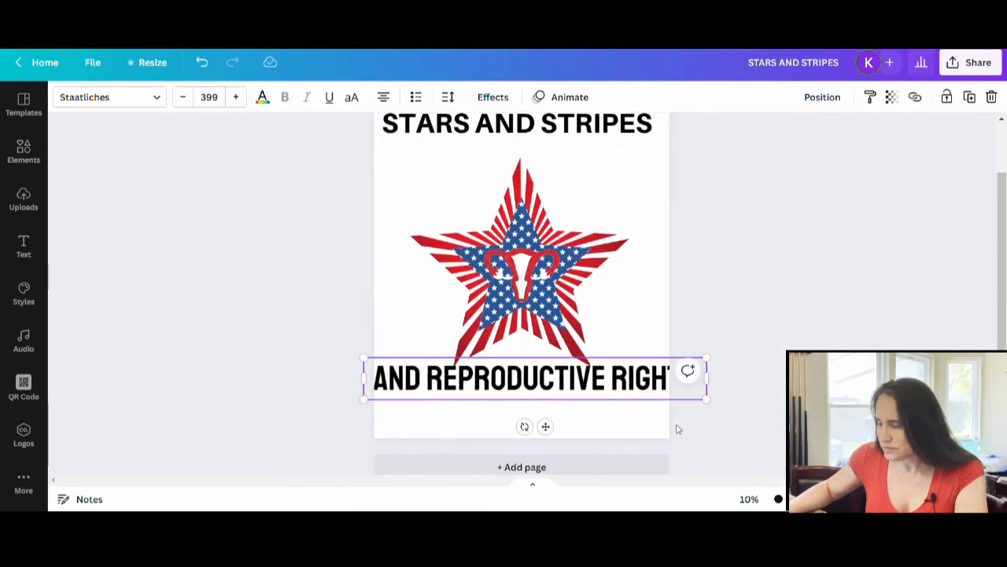
# Reduce the "AND REPRODUCTIVE RIGHTS" text to font size 328 and center it slightly lower beneath the star
pyautogui.moveTo(708, 401); pyautogui.dragTo(648, 394)
pyautogui.click(739, 406)
pyautogui.moveTo(545, 391); pyautogui.dragTo(562, 408)
pyautogui.click(736, 360)
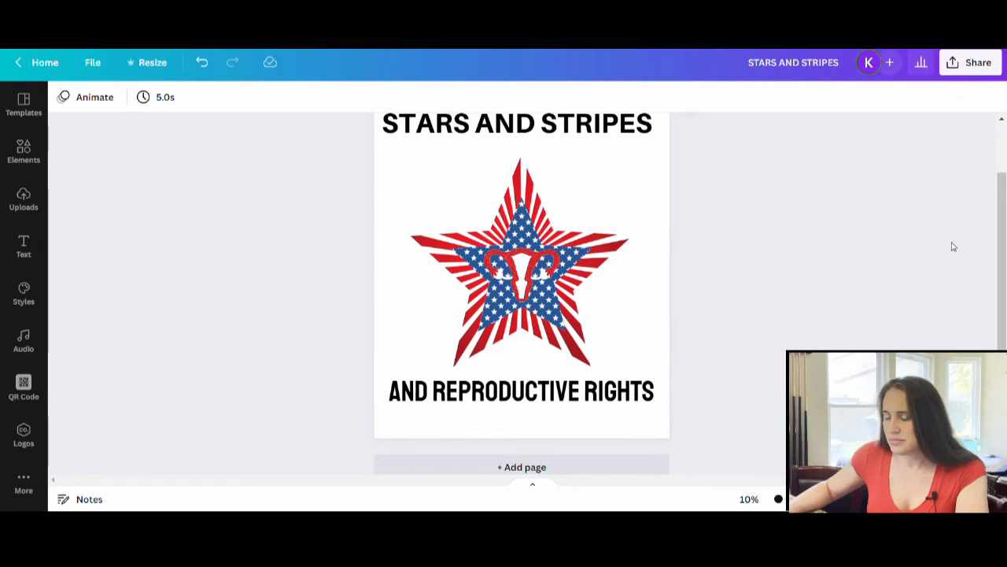
pyautogui.scroll(1, 960, 274)
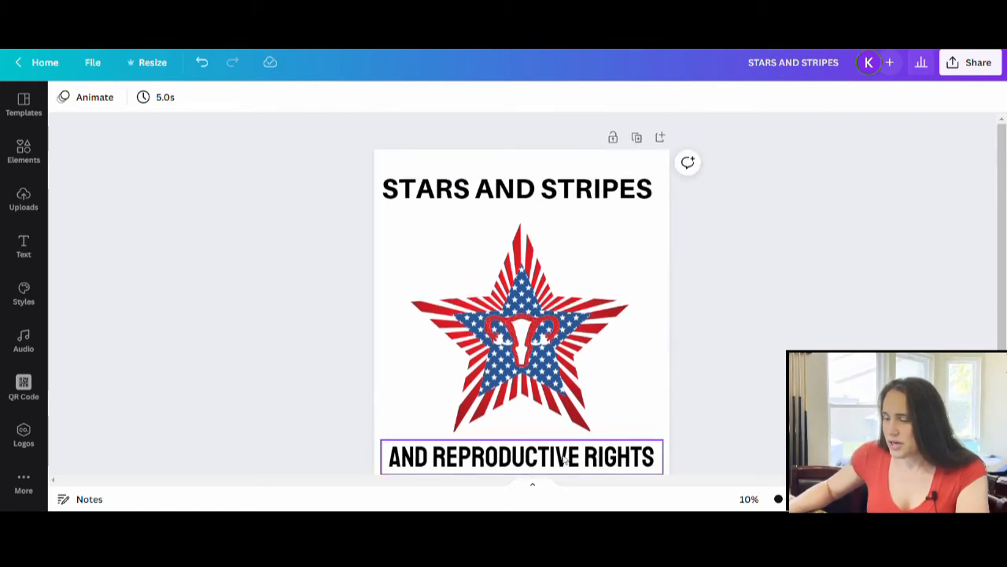
pyautogui.moveTo(566, 460); pyautogui.dragTo(566, 468)
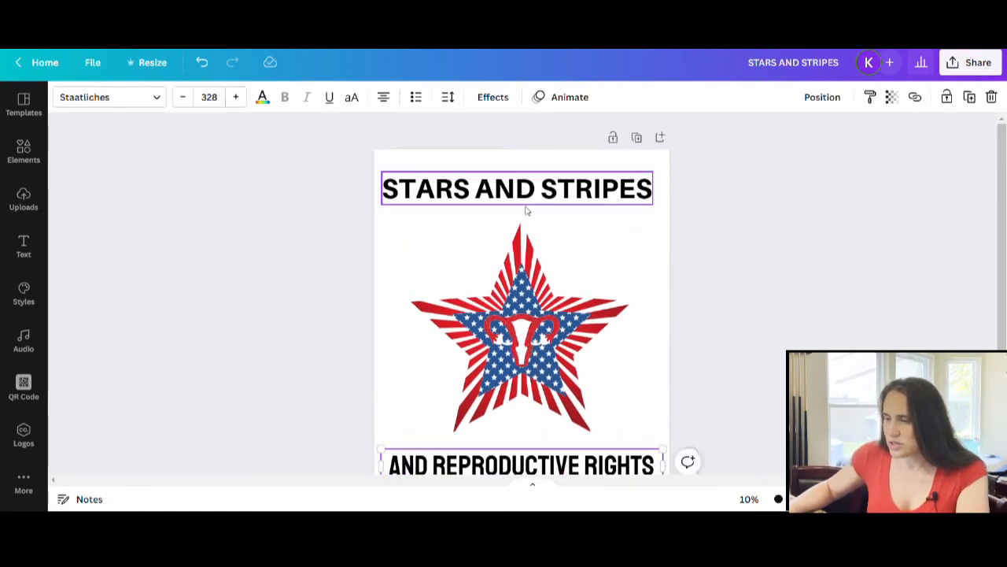